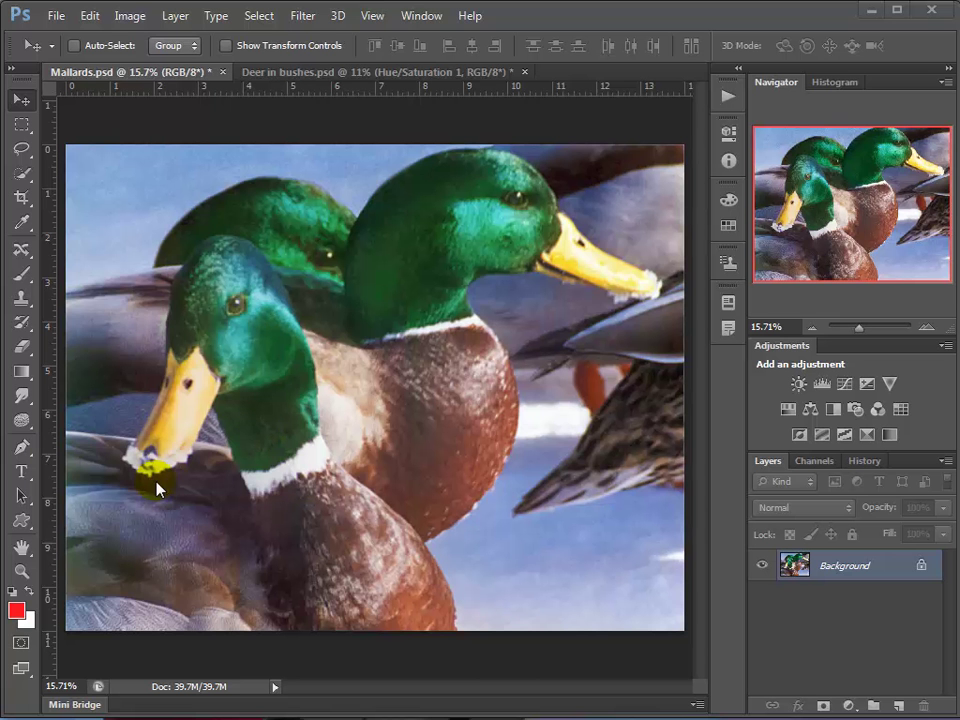
Type a © symbol in Arial Bold 60 pt on a new text layer near the front duck's beak, then select it
click(22, 472)
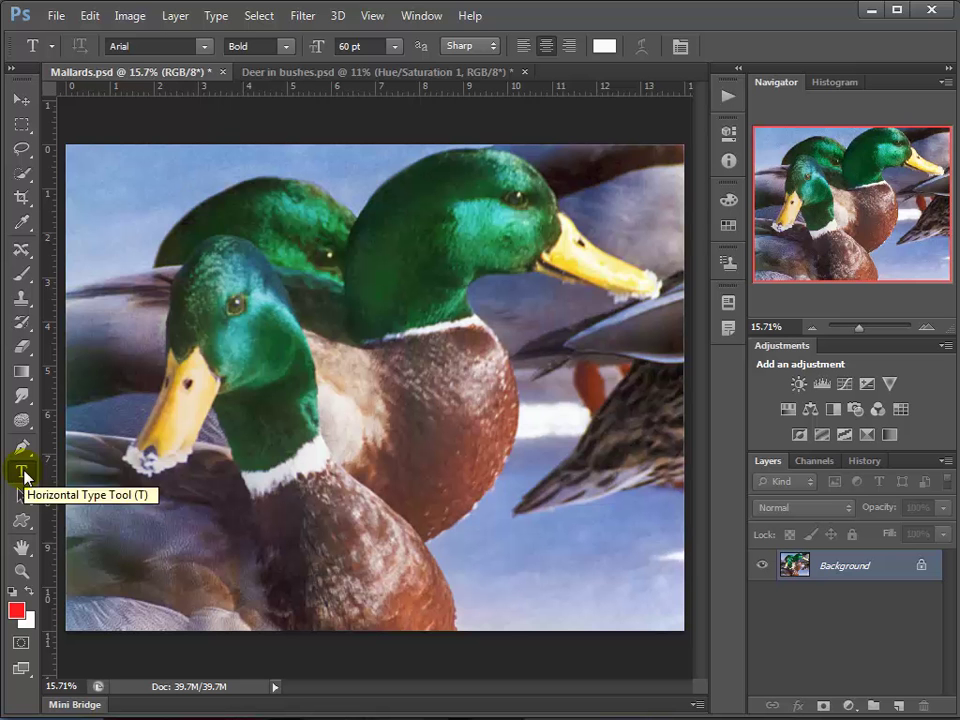
click(156, 48)
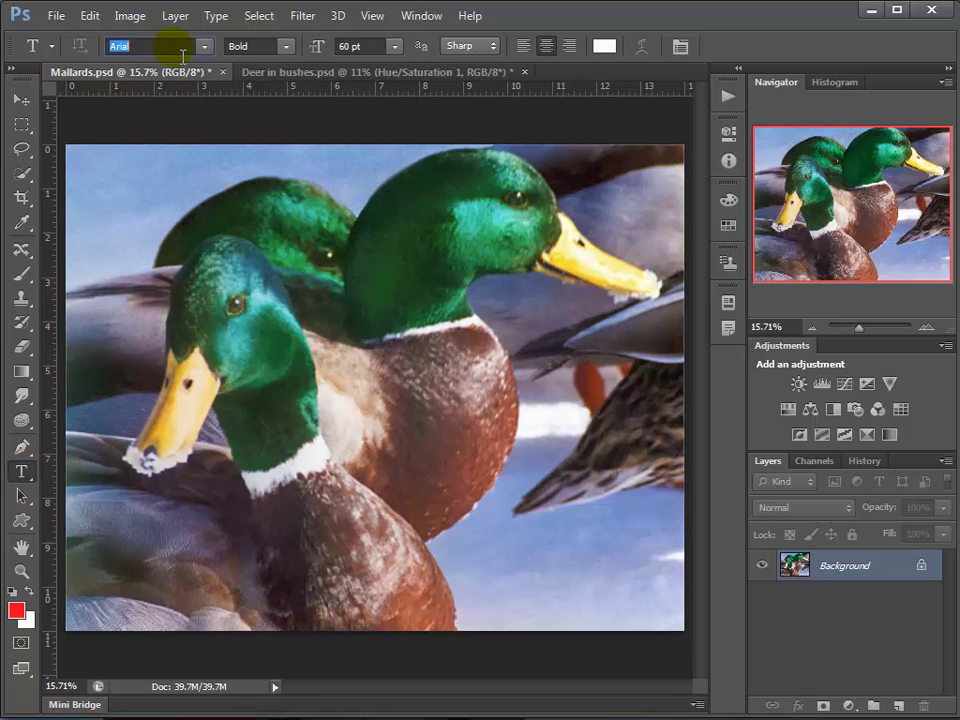
click(212, 456)
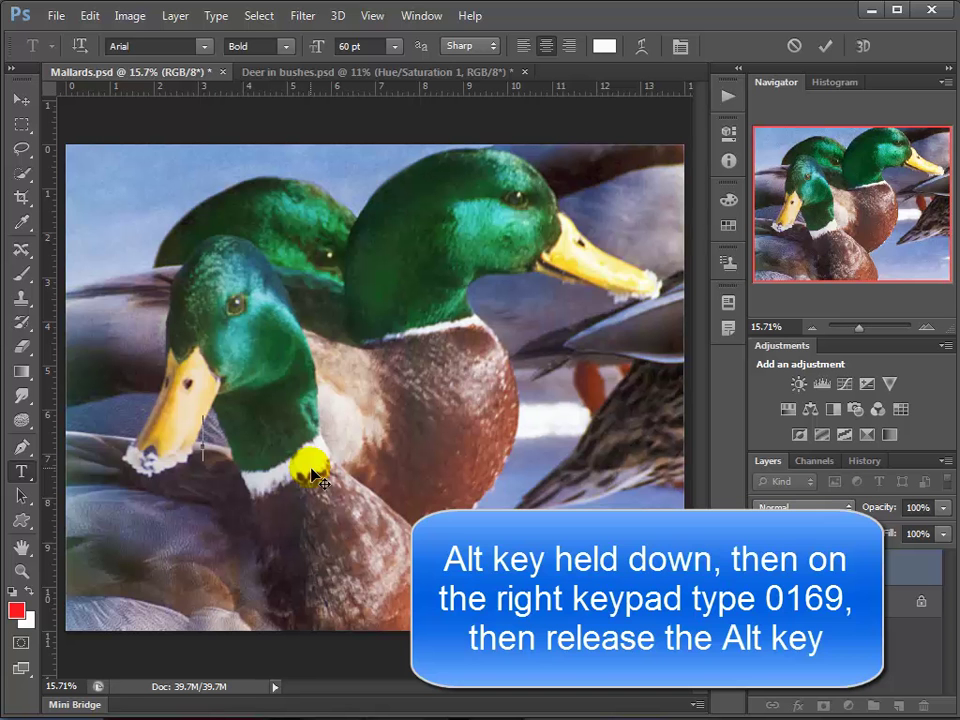
text(©)
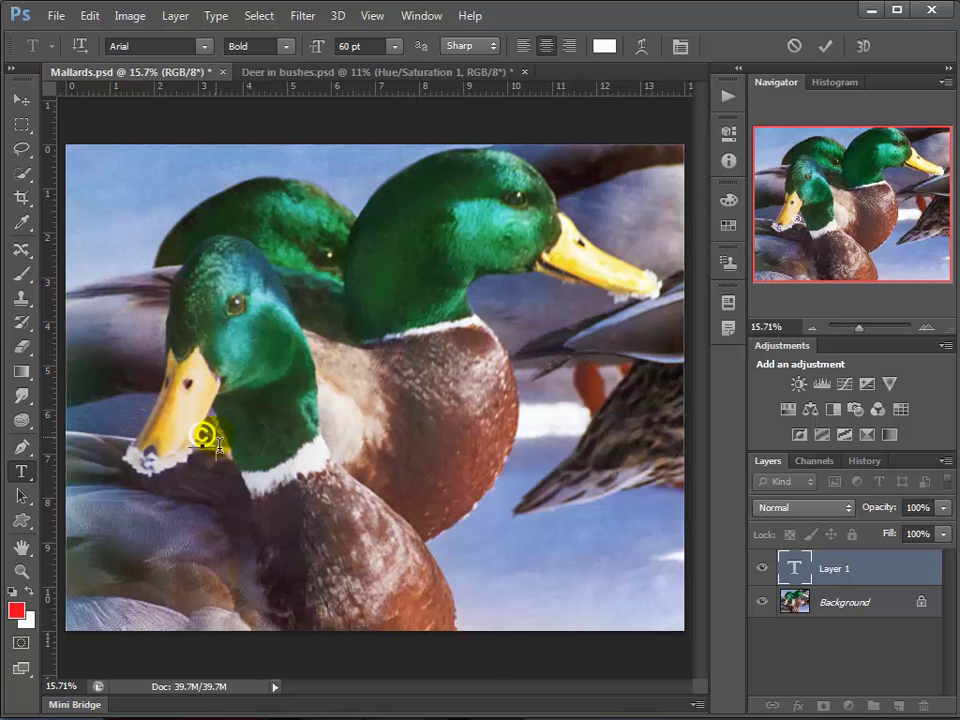
drag(218, 443, 186, 445)
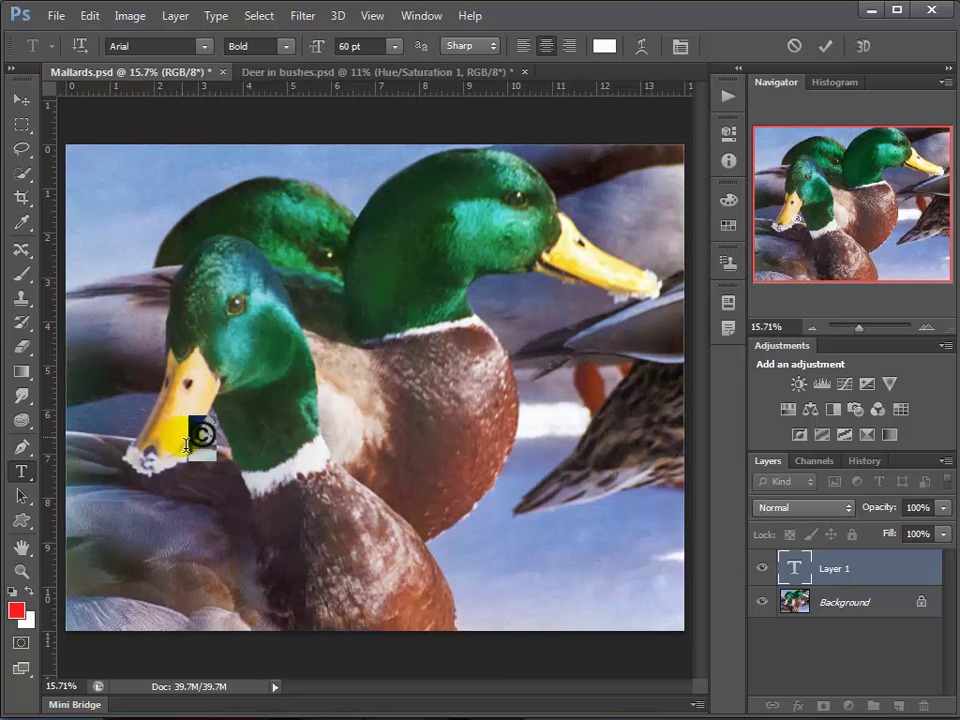
Change the selected © symbol's colour to white
click(604, 46)
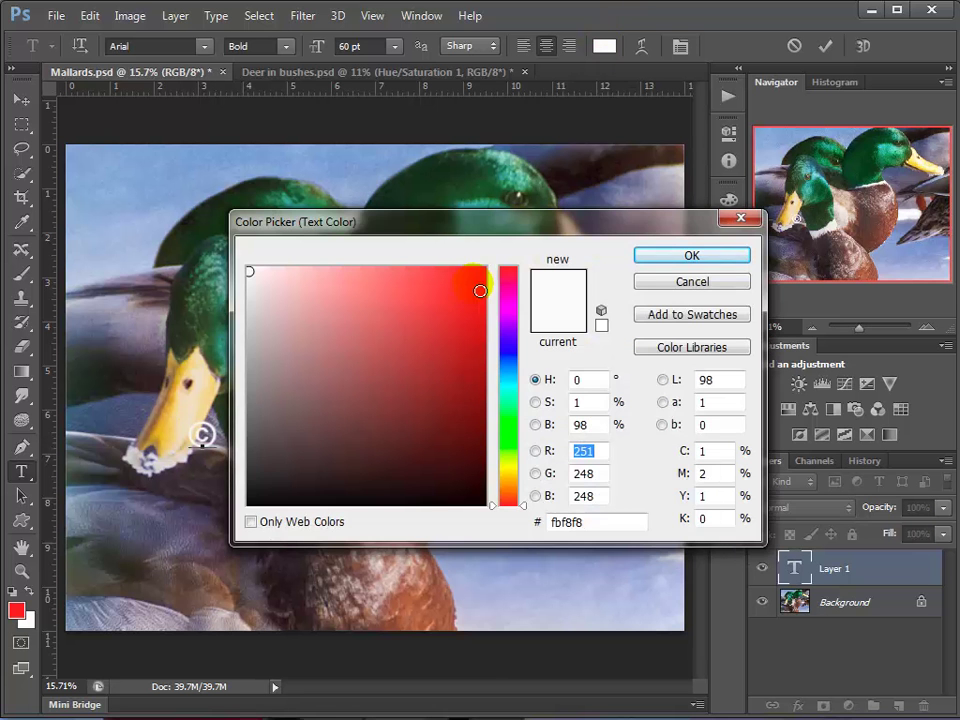
click(475, 285)
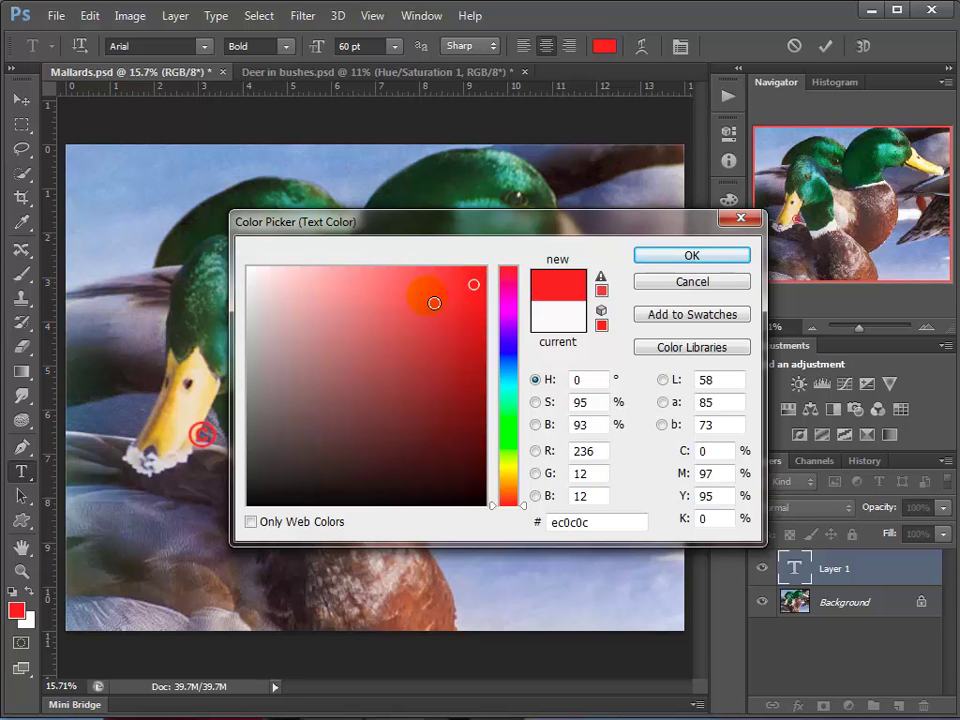
click(250, 268)
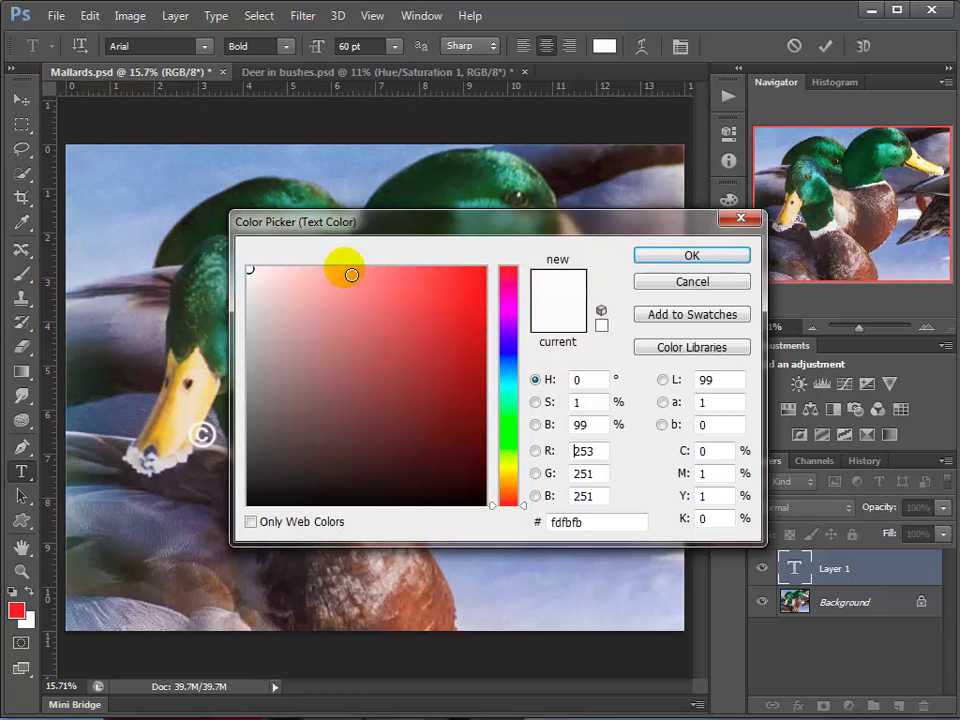
click(678, 254)
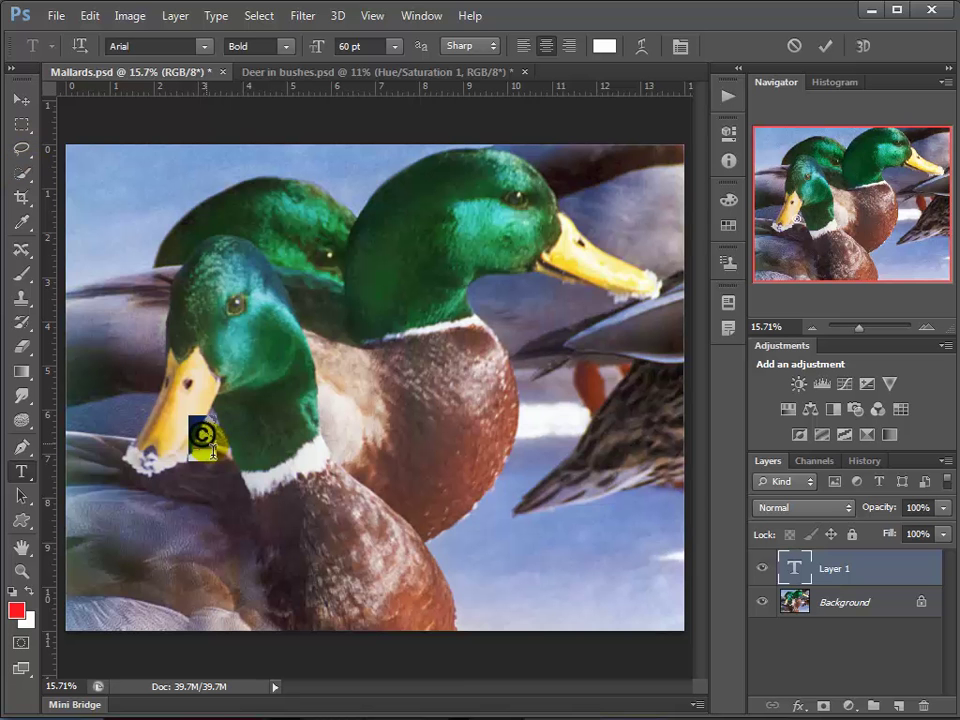
Add the photographer's name after the © and move the line across the front duck's neck
click(224, 448)
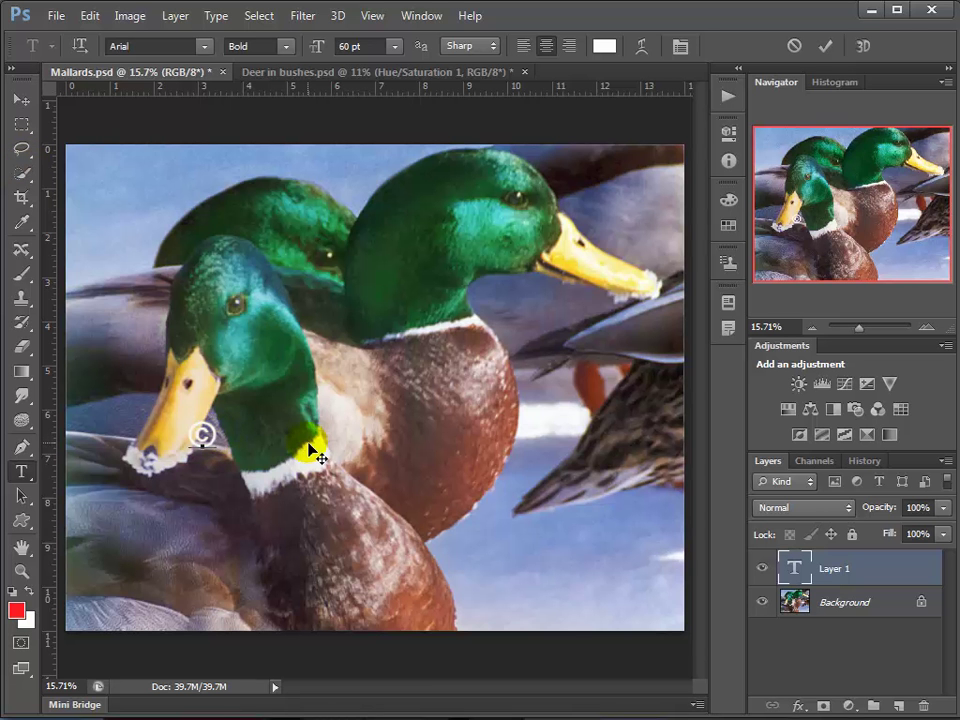
text(Steve McLaughlin)
drag(447, 498, 473, 508)
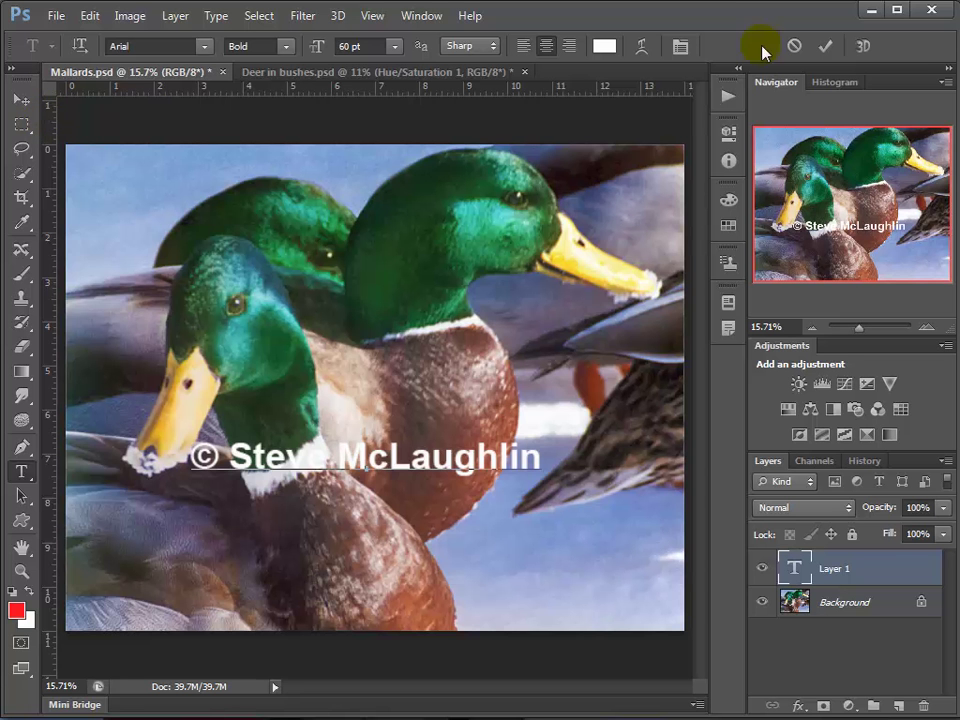
Commit the text and stretch it taller and slightly wider with Free Transform, reaching 78.54 pt
click(826, 47)
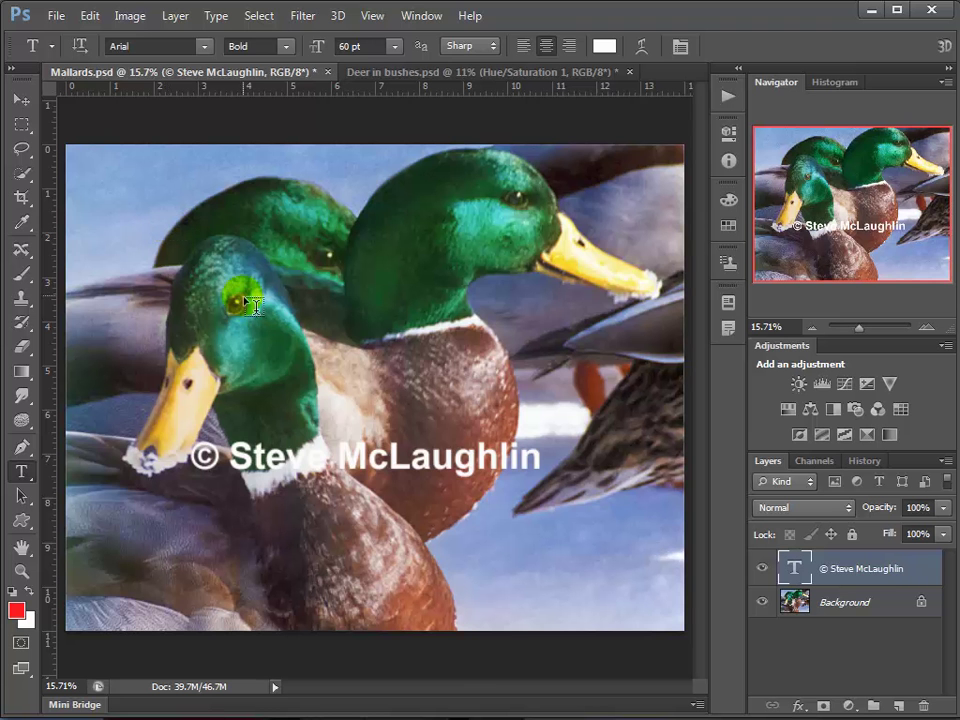
key(ctrl+t)
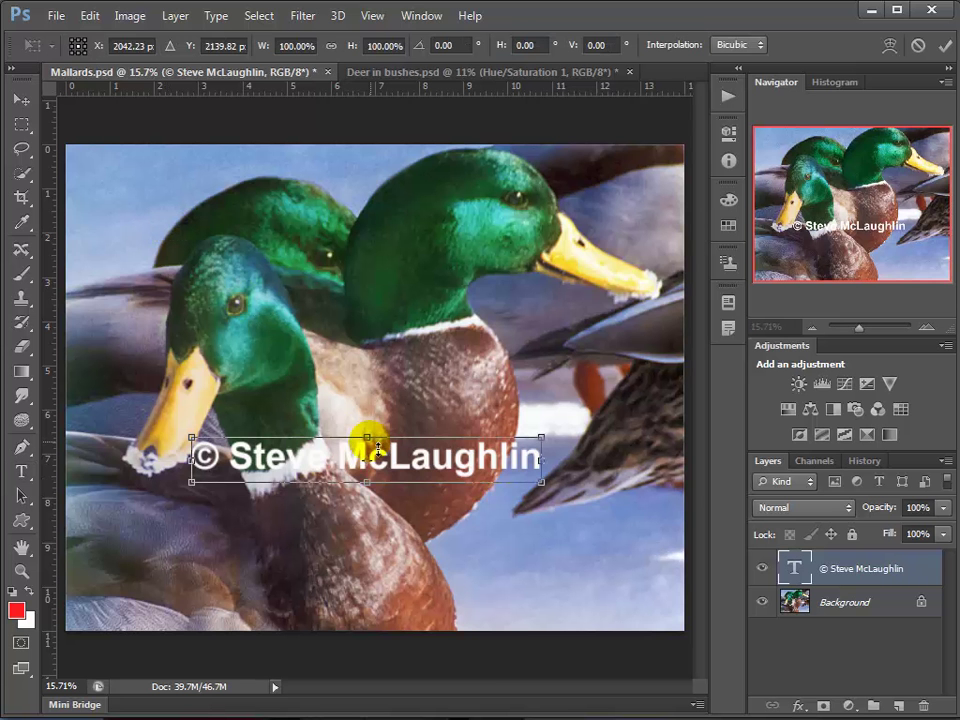
drag(366, 436, 368, 424)
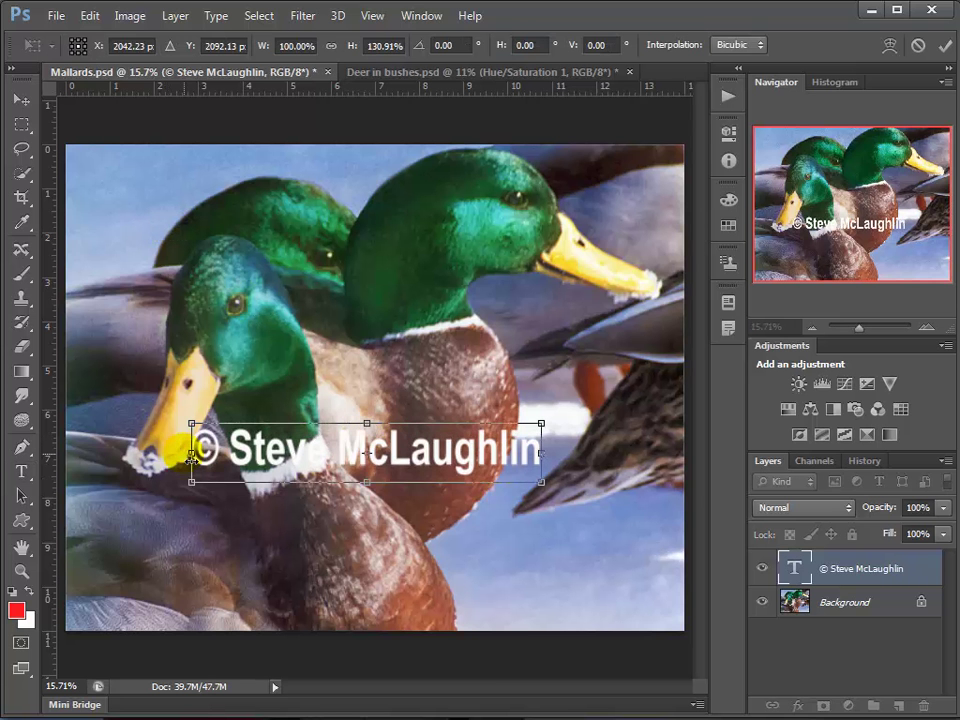
drag(191, 453, 185, 453)
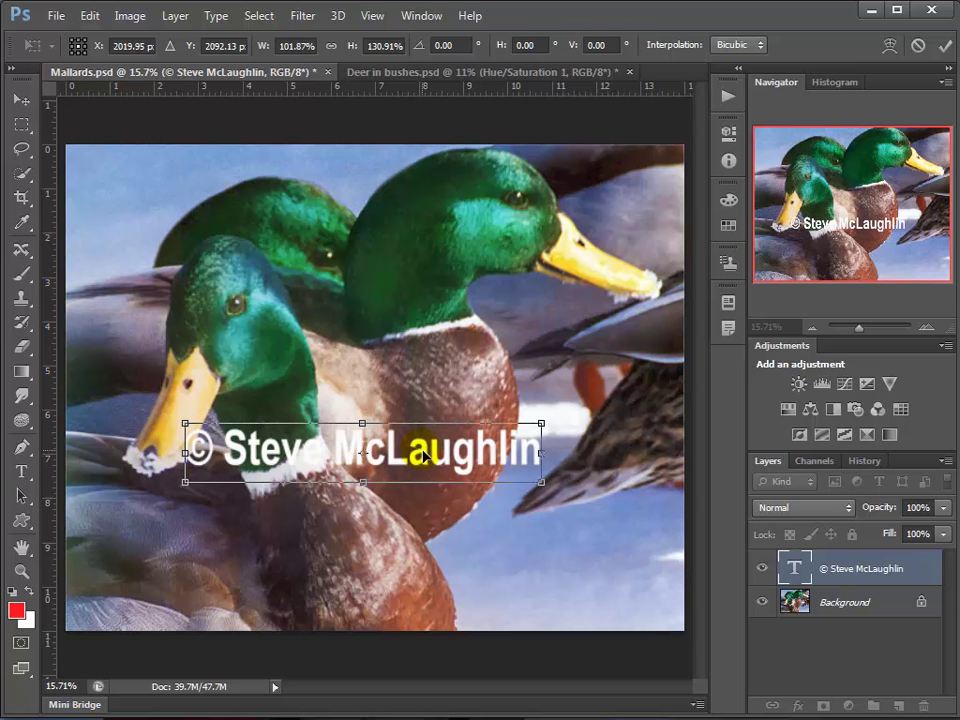
key(Return)
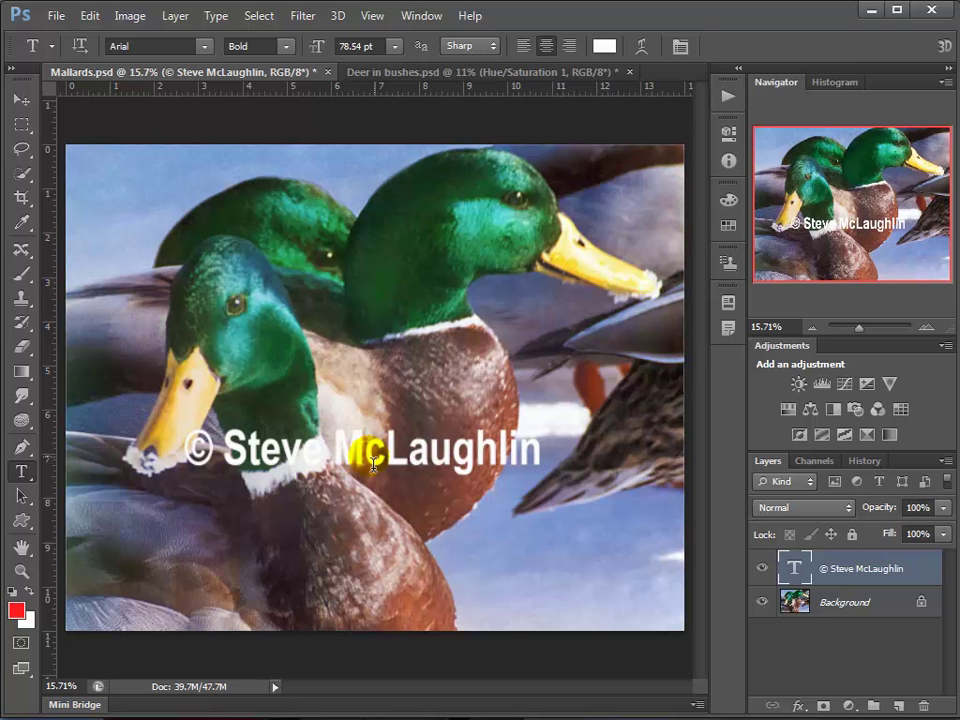
Apply a Bevel & Emboss layer style to the copyright text and shift it left across the duck
click(177, 17)
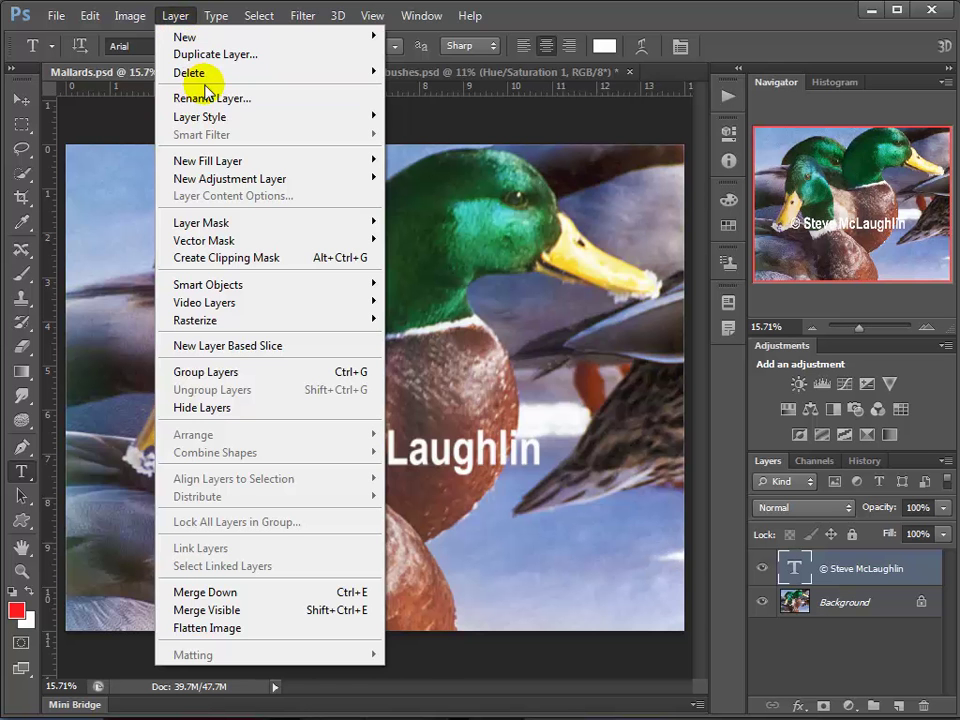
mouse_move(241, 74)
mouse_move(328, 116)
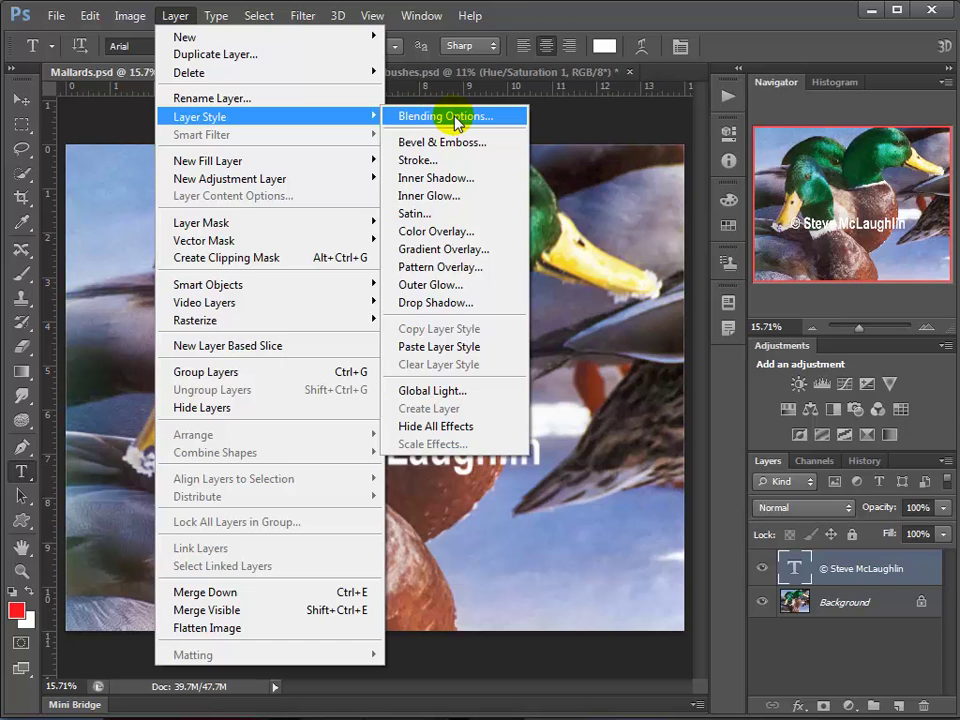
click(432, 118)
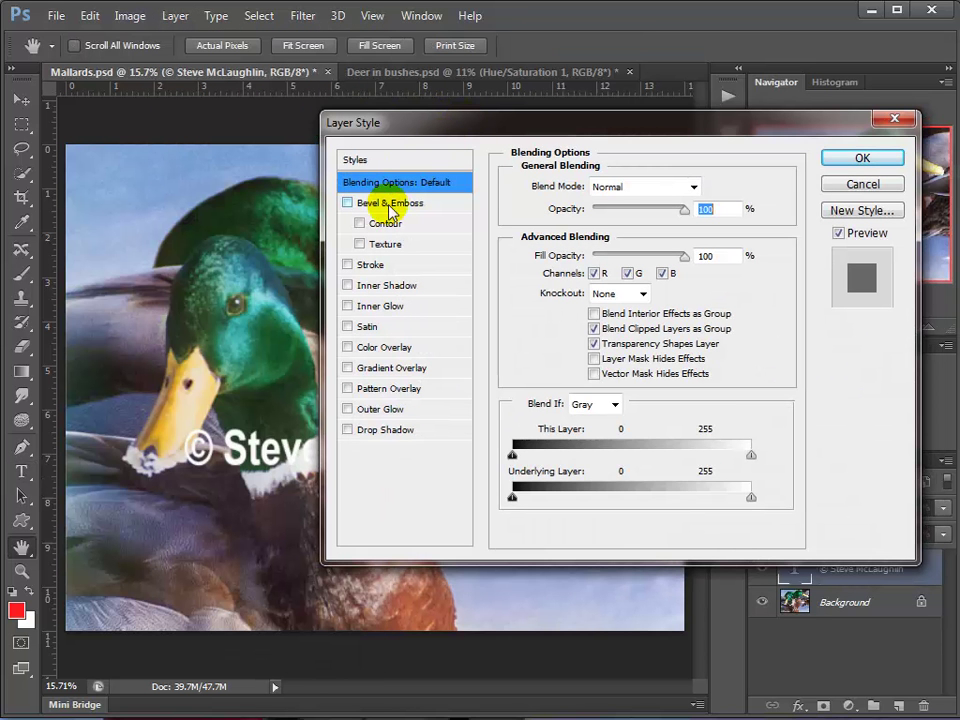
click(385, 203)
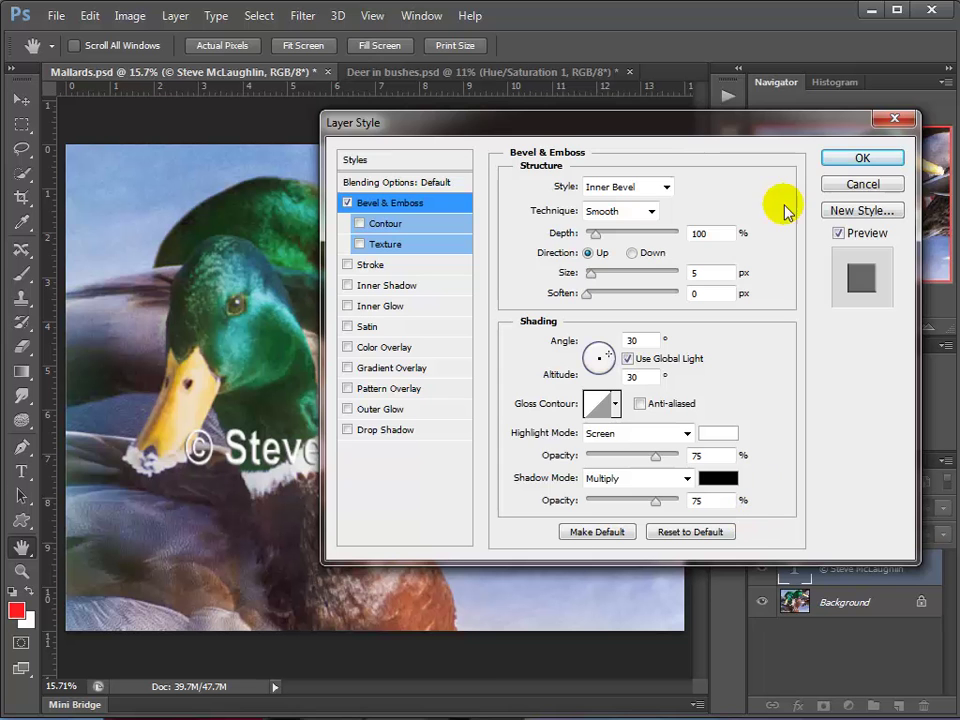
click(857, 160)
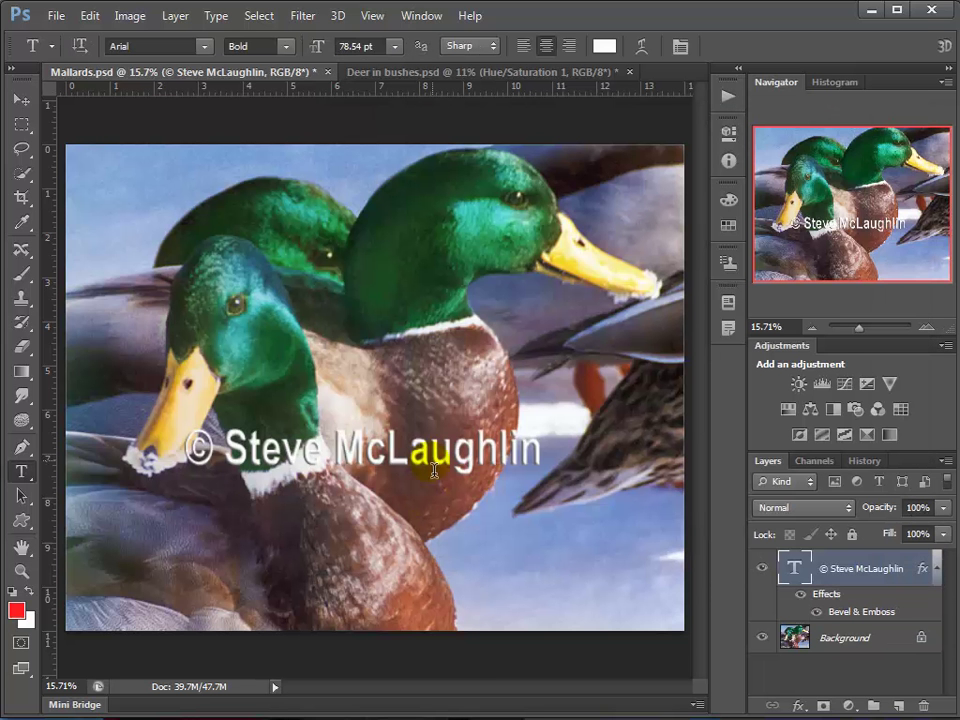
key(v)
drag(328, 470, 240, 477)
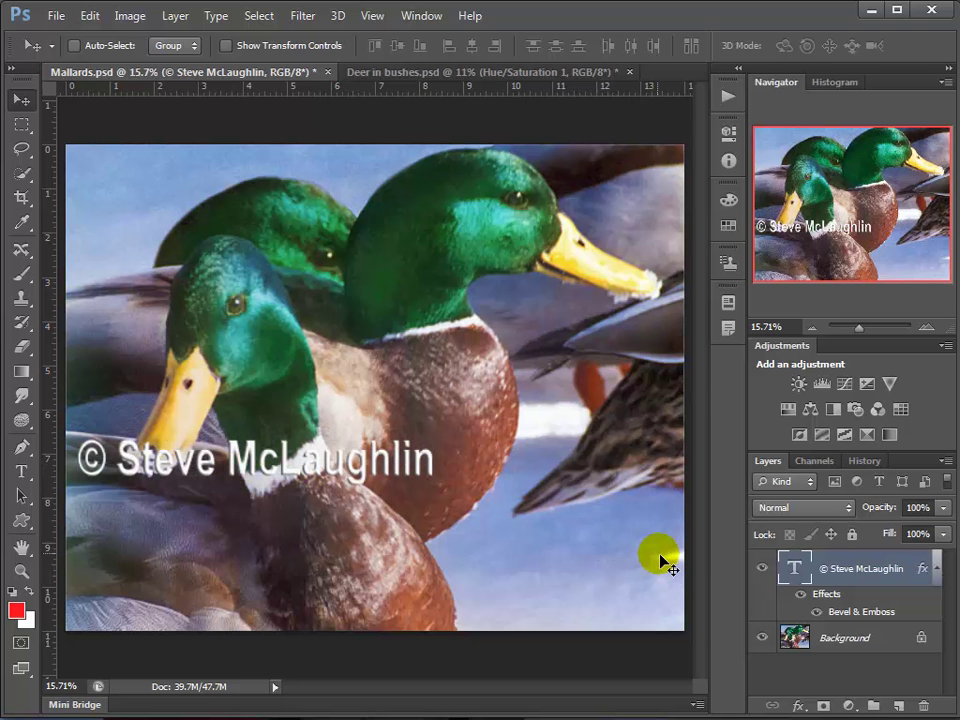
Reopen Bevel & Emboss, raise Depth and reduce Size, zooming in on the lettering
double_click(846, 618)
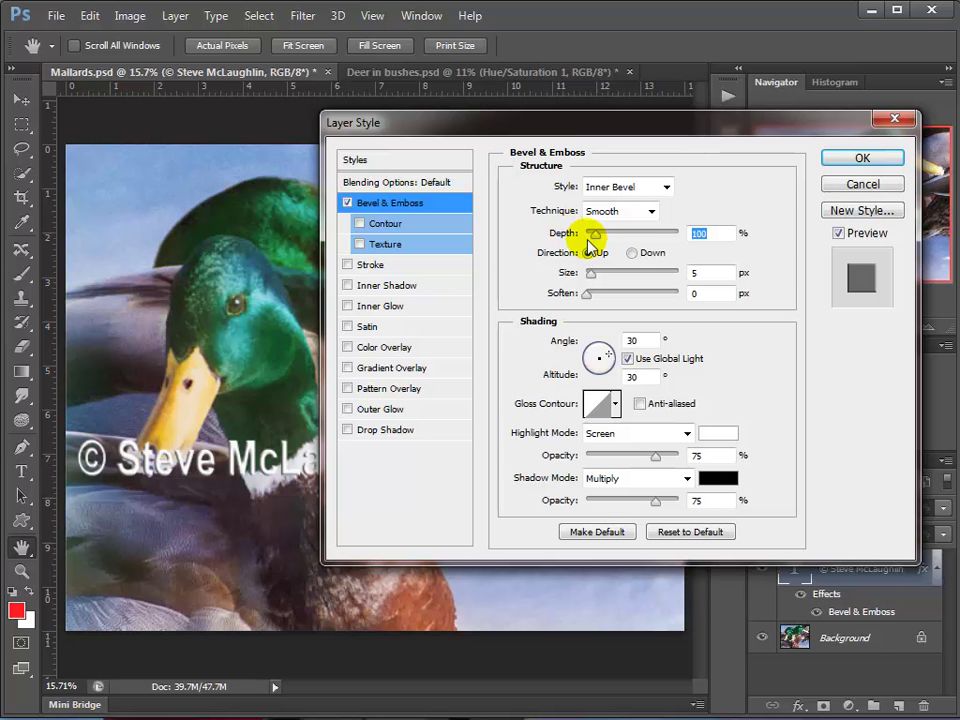
drag(595, 240, 604, 235)
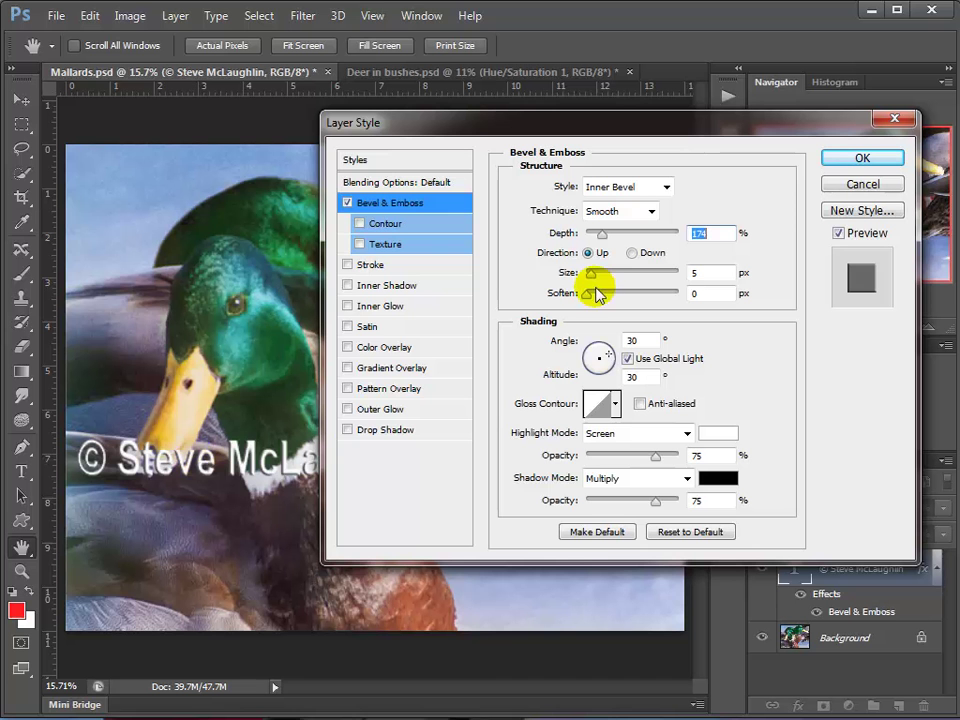
mouse_move(595, 280)
mouse_down()
mouse_move(608, 276)
mouse_move(592, 280)
mouse_up()
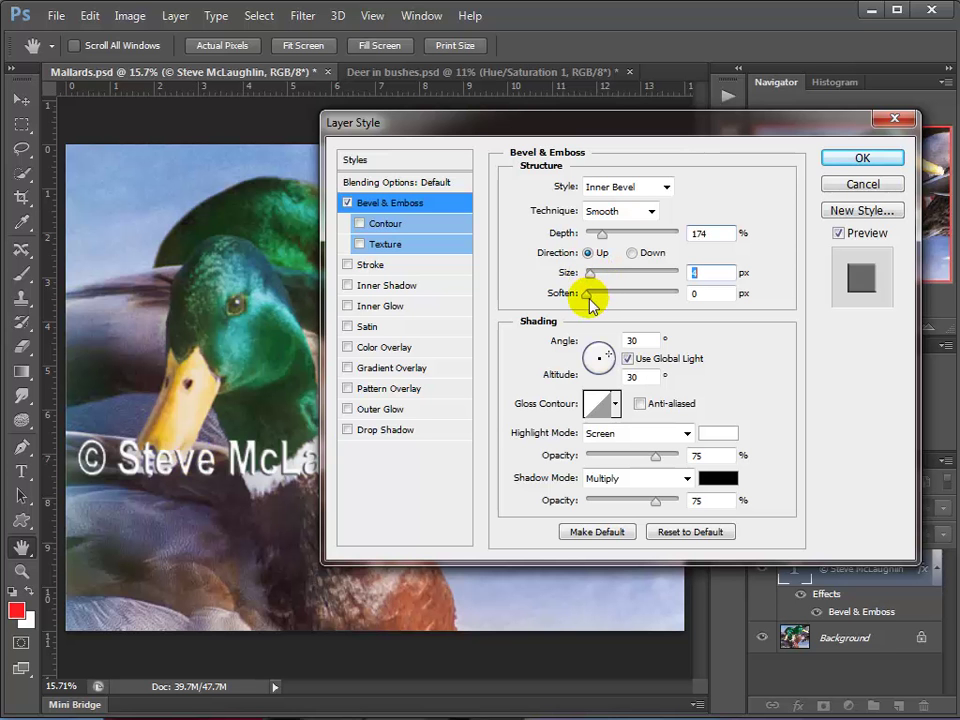
ctrl+click(196, 476)
ctrl+click(196, 476)
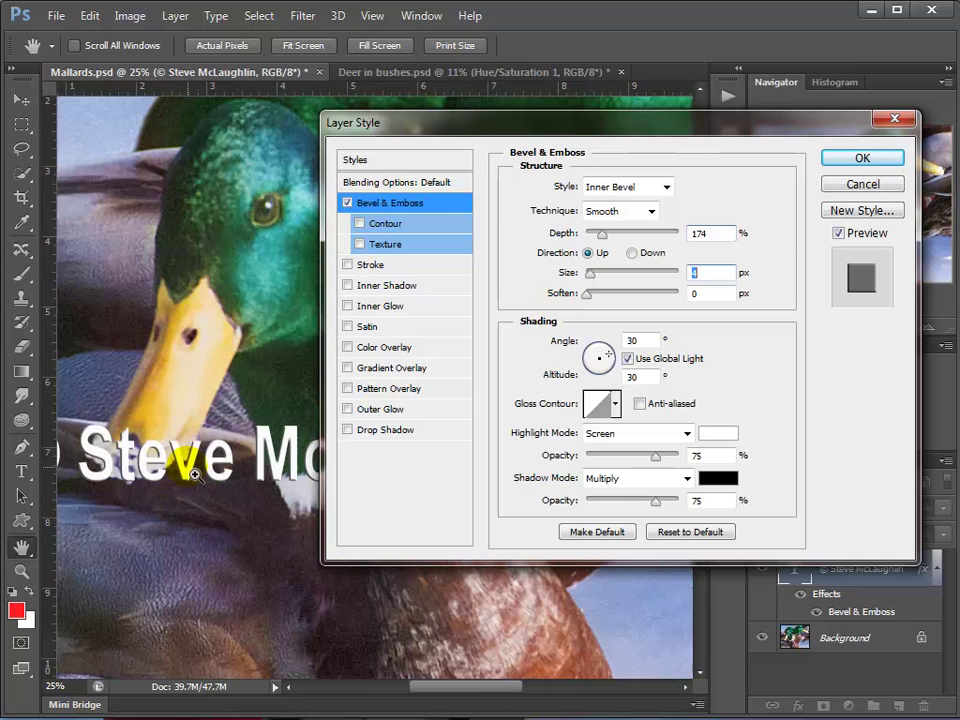
ctrl+click(195, 476)
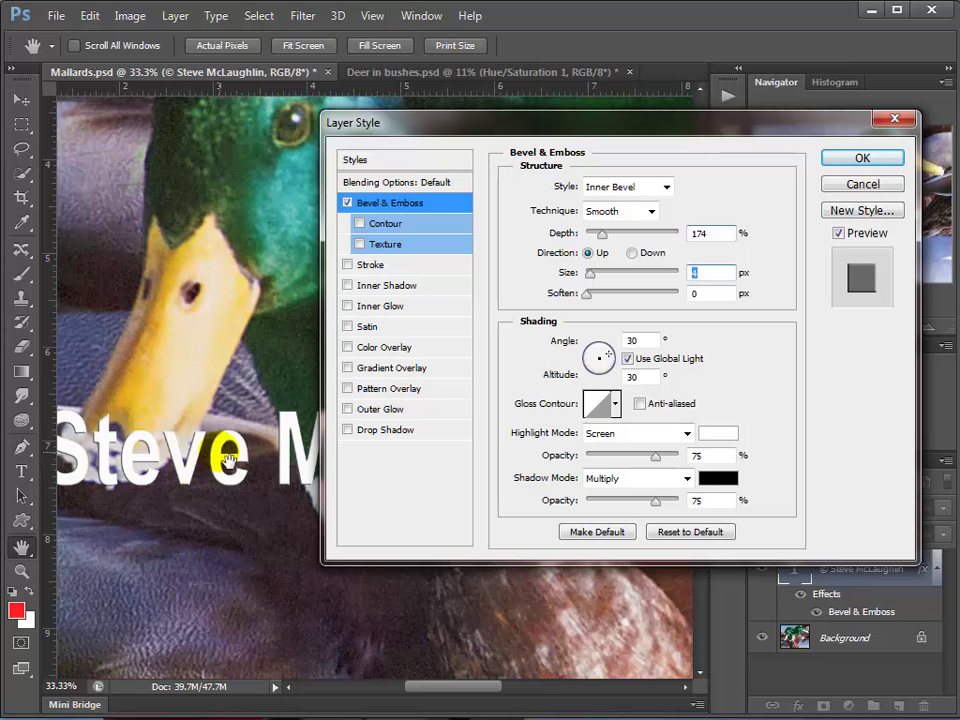
drag(196, 476, 253, 484)
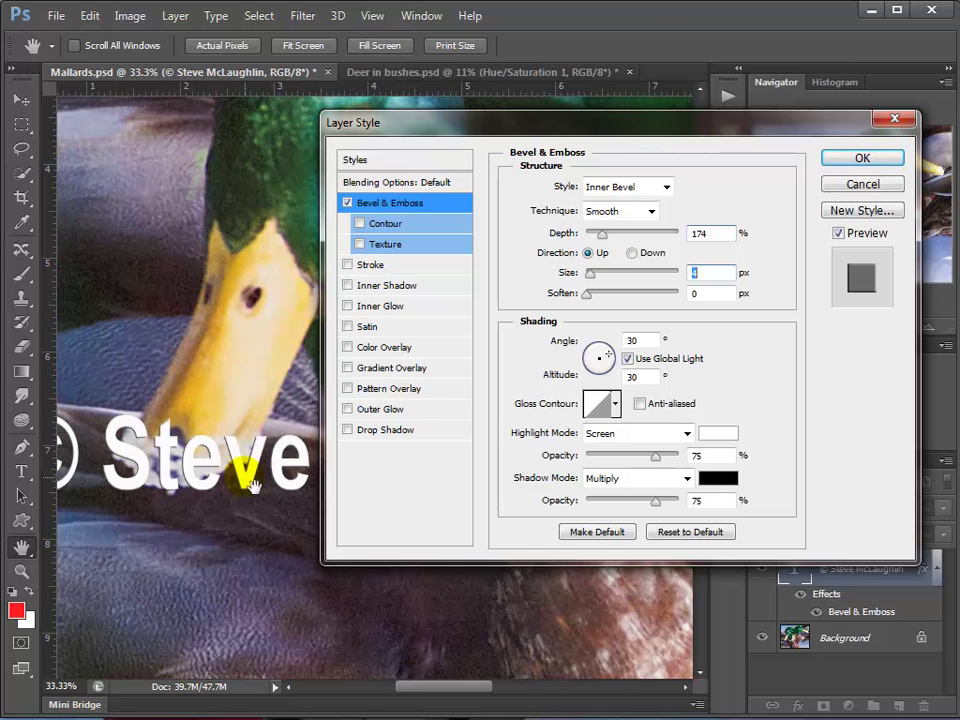
Set Soften to 0, choose the Chisel Hard technique, and settle Depth at 83%
click(593, 296)
drag(593, 297, 598, 280)
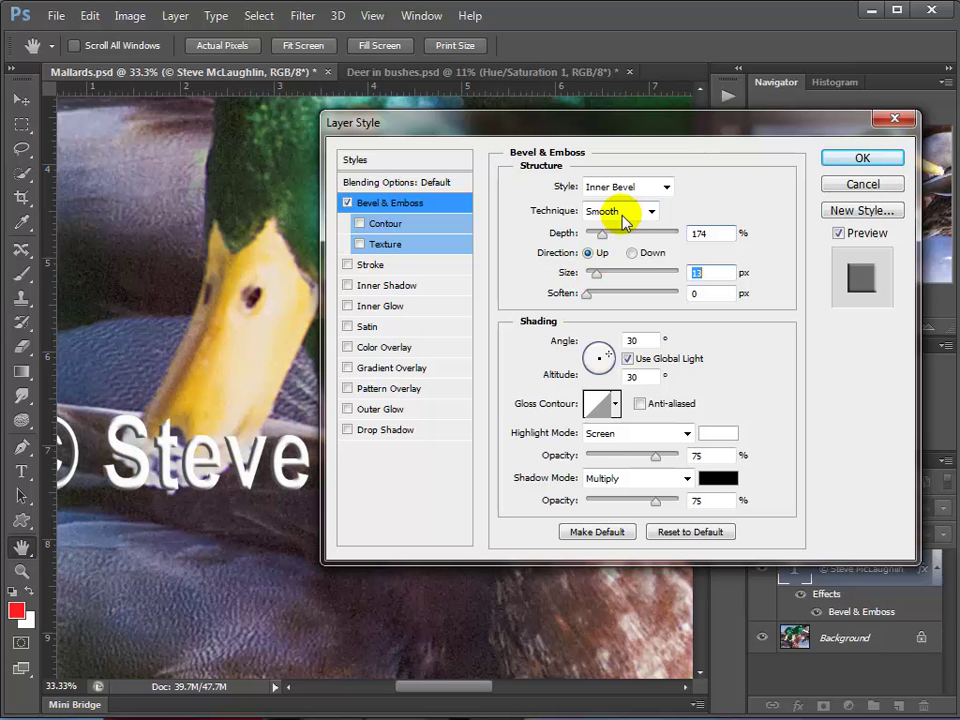
drag(603, 240, 609, 240)
click(631, 213)
click(622, 245)
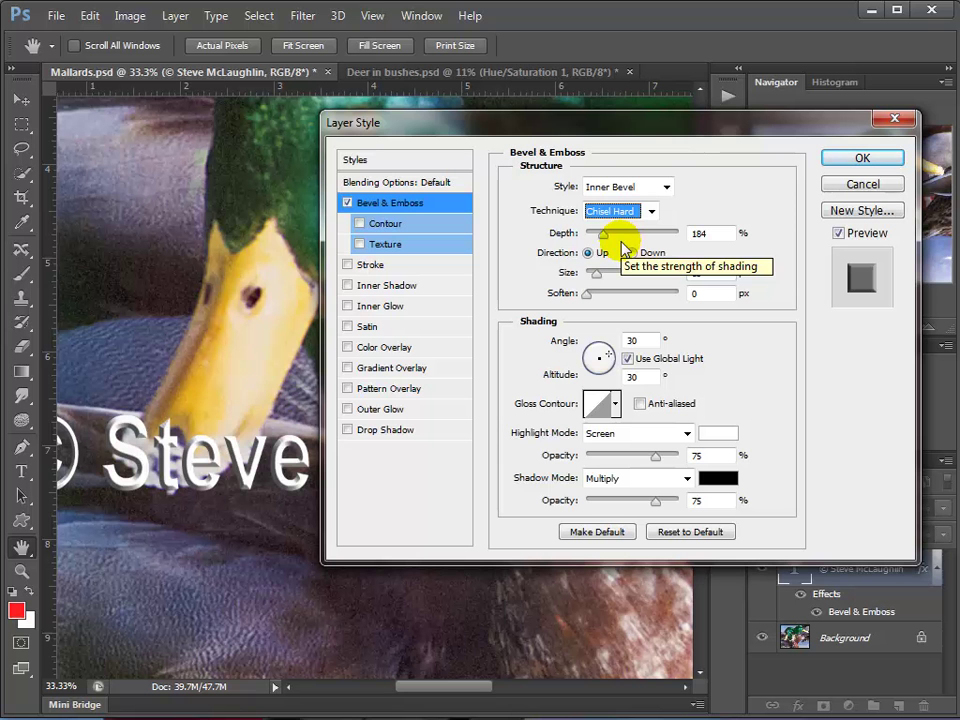
drag(603, 233, 594, 249)
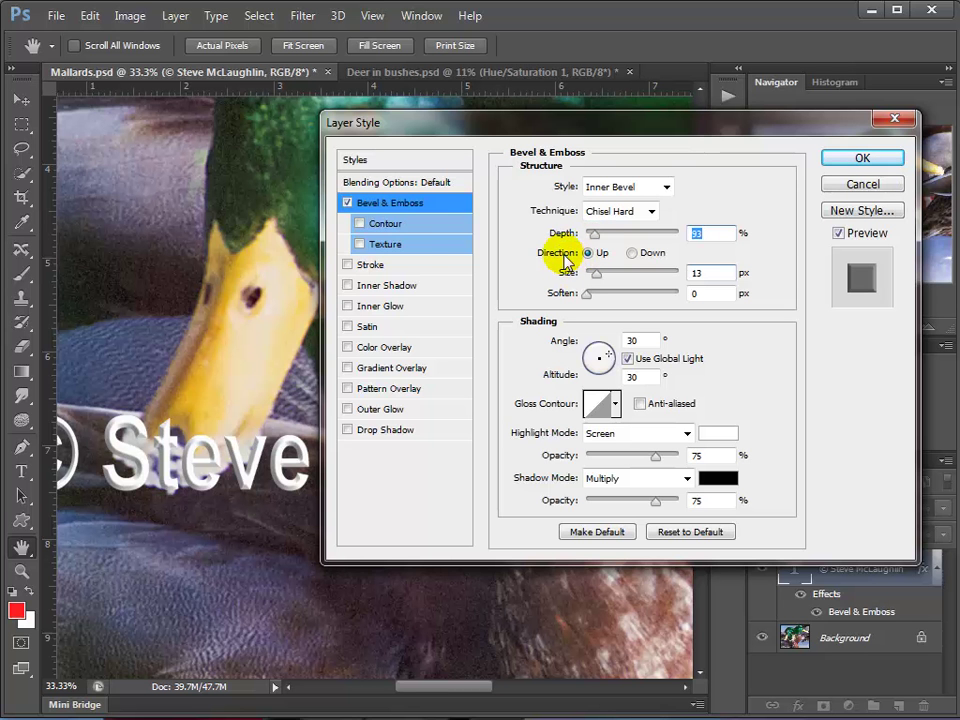
Apply the bevel, set the text layer's Fill to 0%, and drag the watermark down onto the duck's breast
click(848, 162)
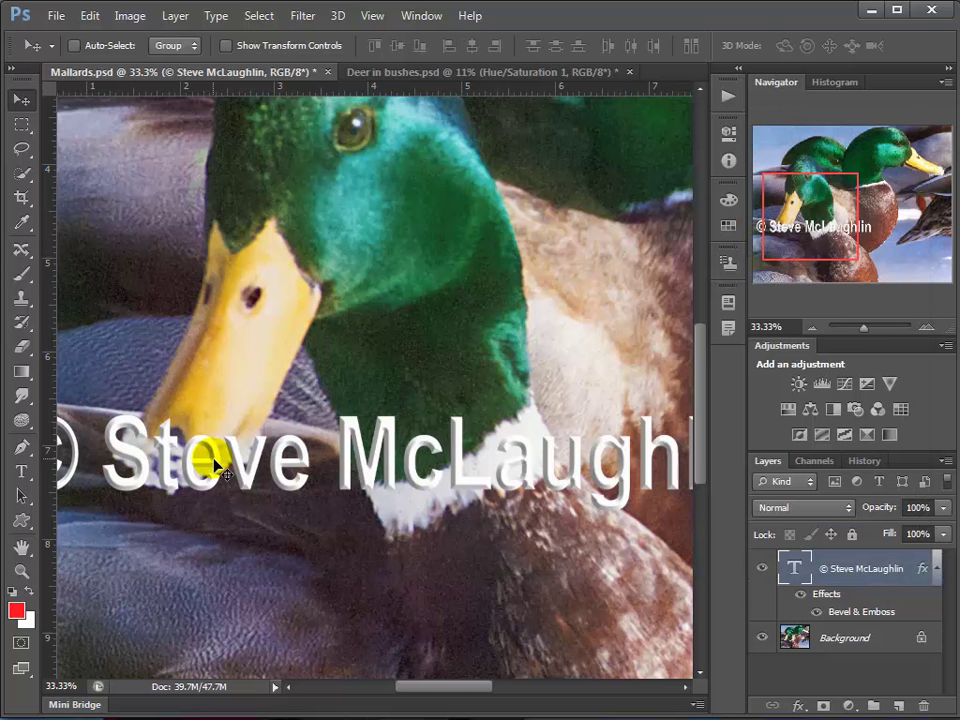
scroll(221, 463, down, 1)
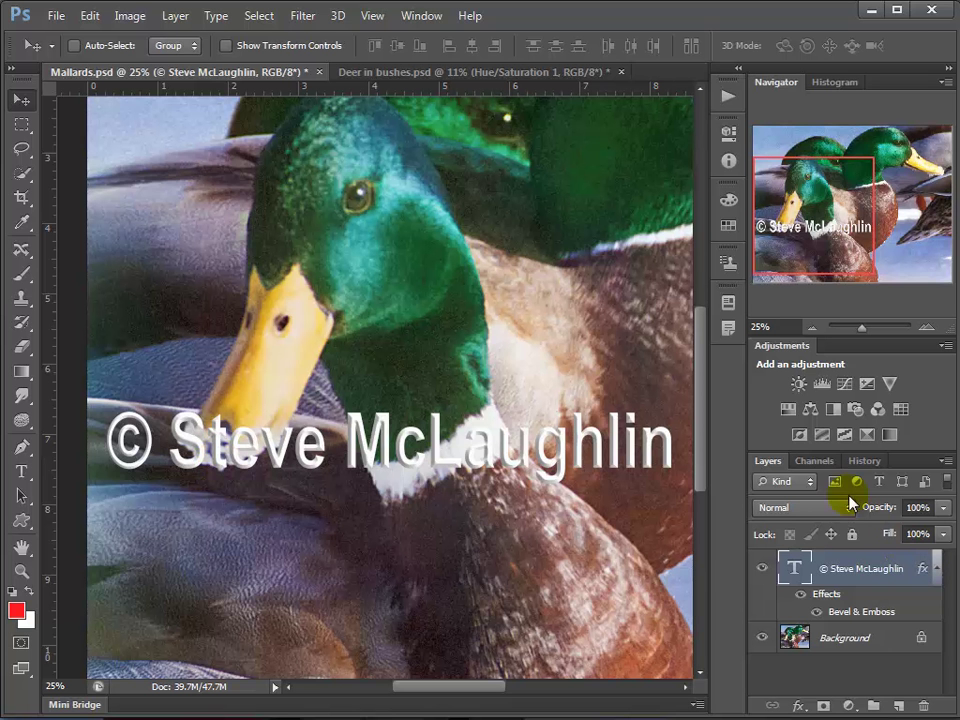
click(942, 534)
drag(934, 553, 840, 565)
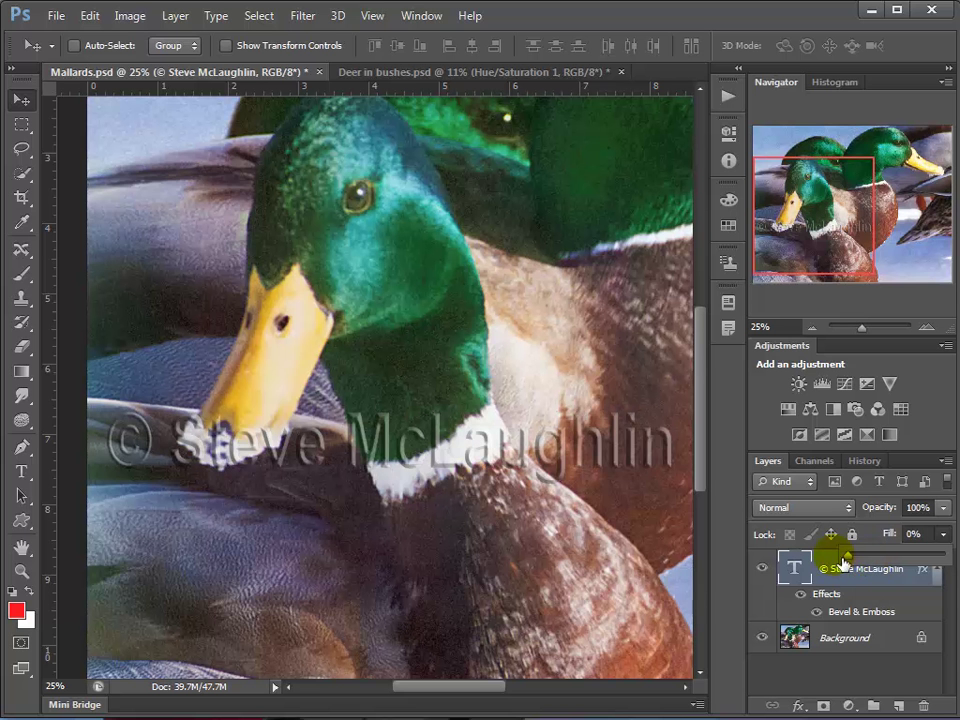
drag(855, 562, 826, 562)
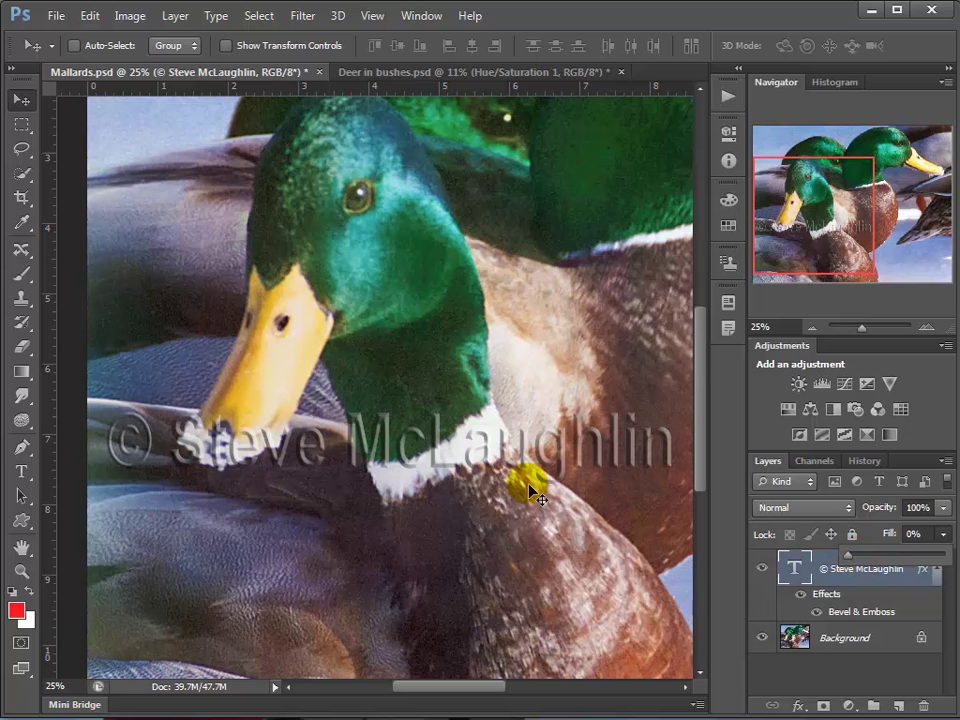
drag(342, 463, 362, 572)
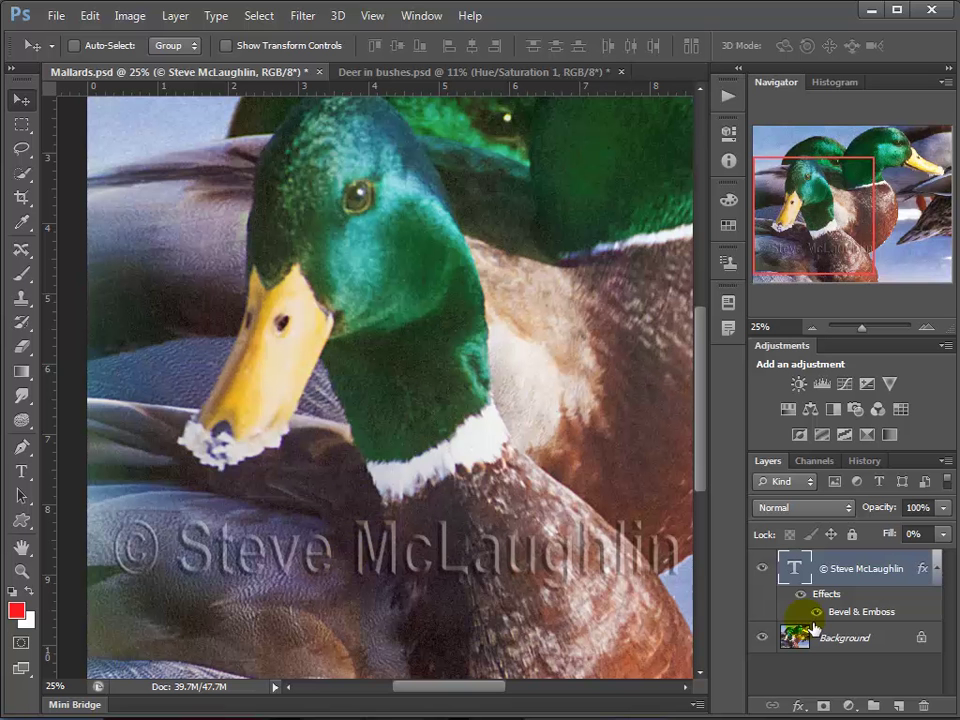
double_click(848, 620)
drag(630, 125, 490, 58)
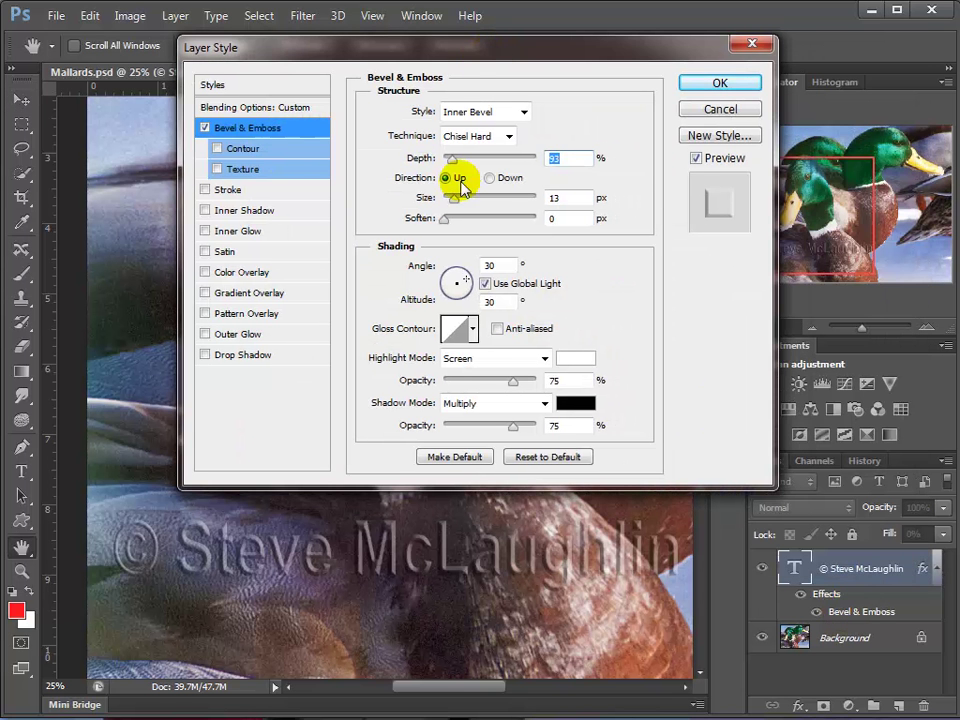
drag(450, 156, 455, 160)
drag(406, 49, 399, 128)
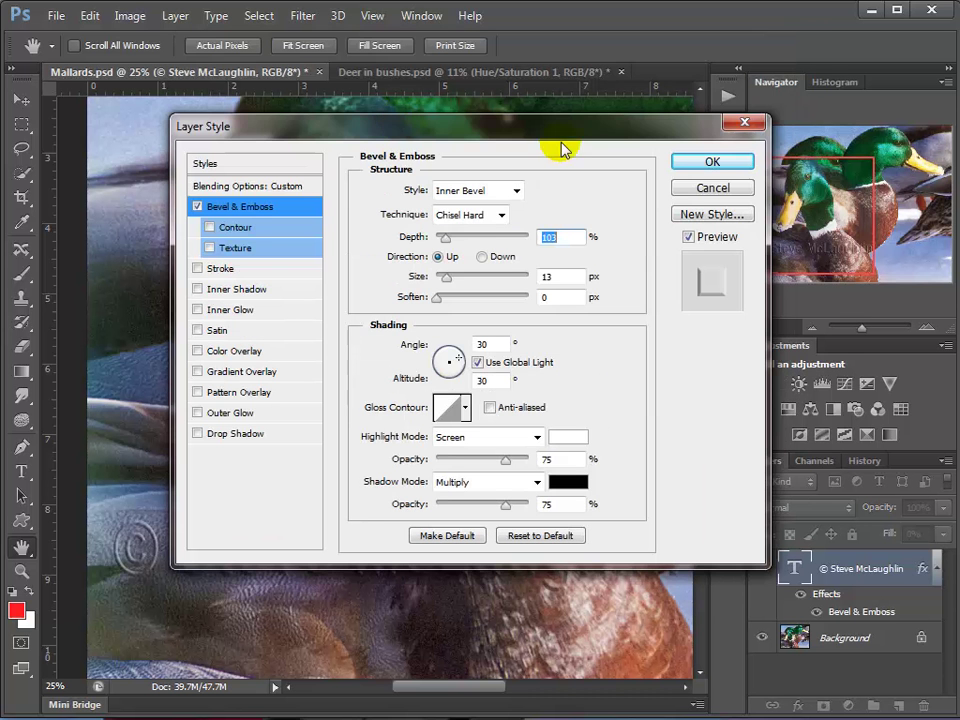
click(711, 188)
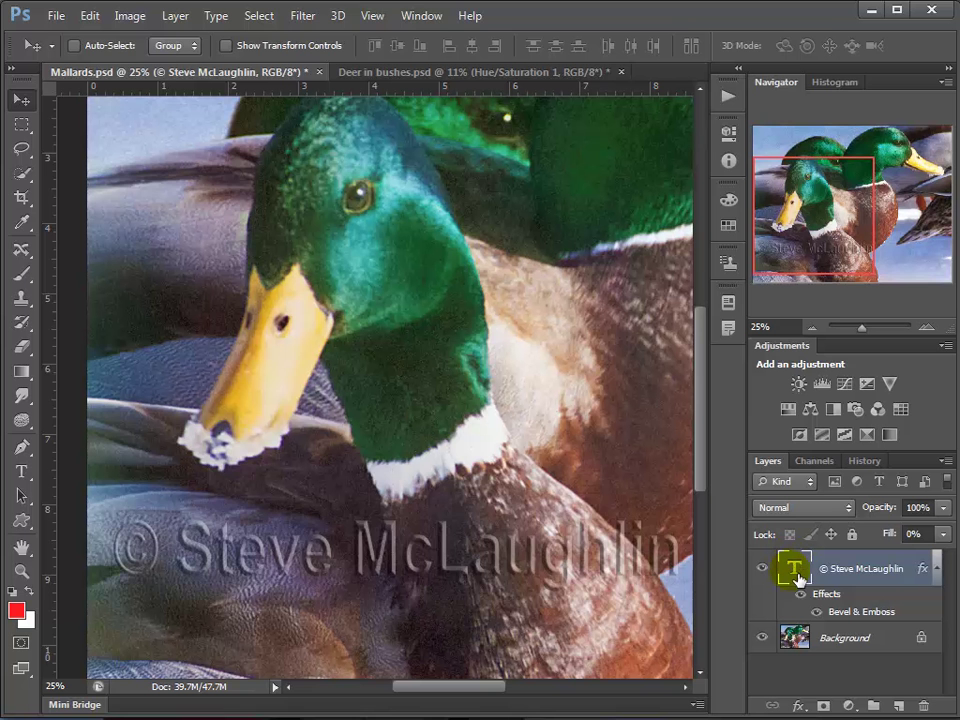
double_click(794, 568)
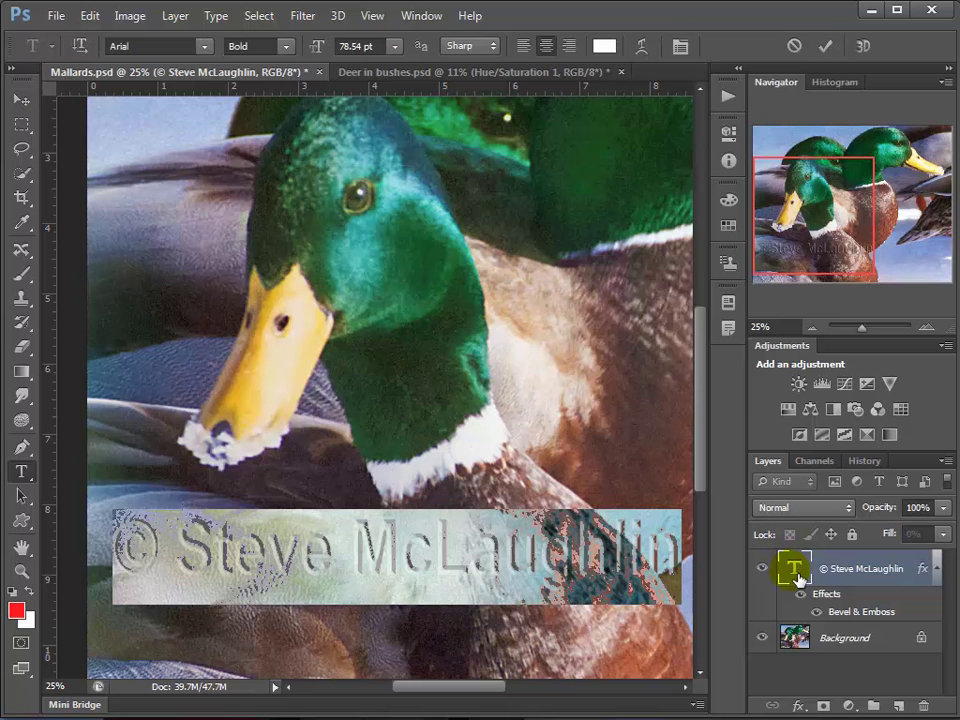
click(287, 50)
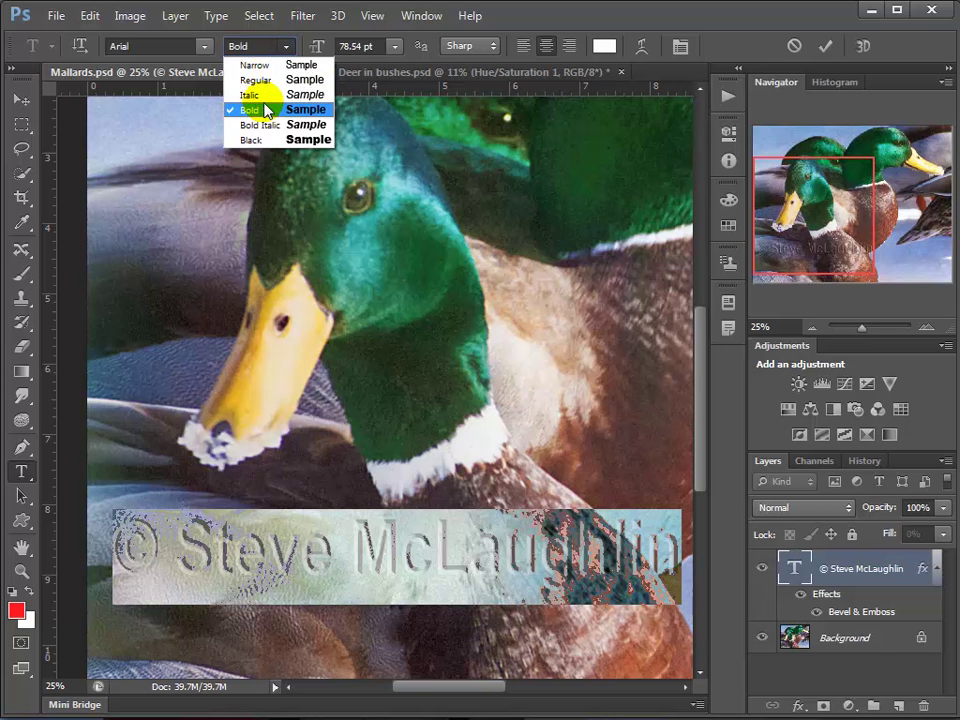
click(268, 112)
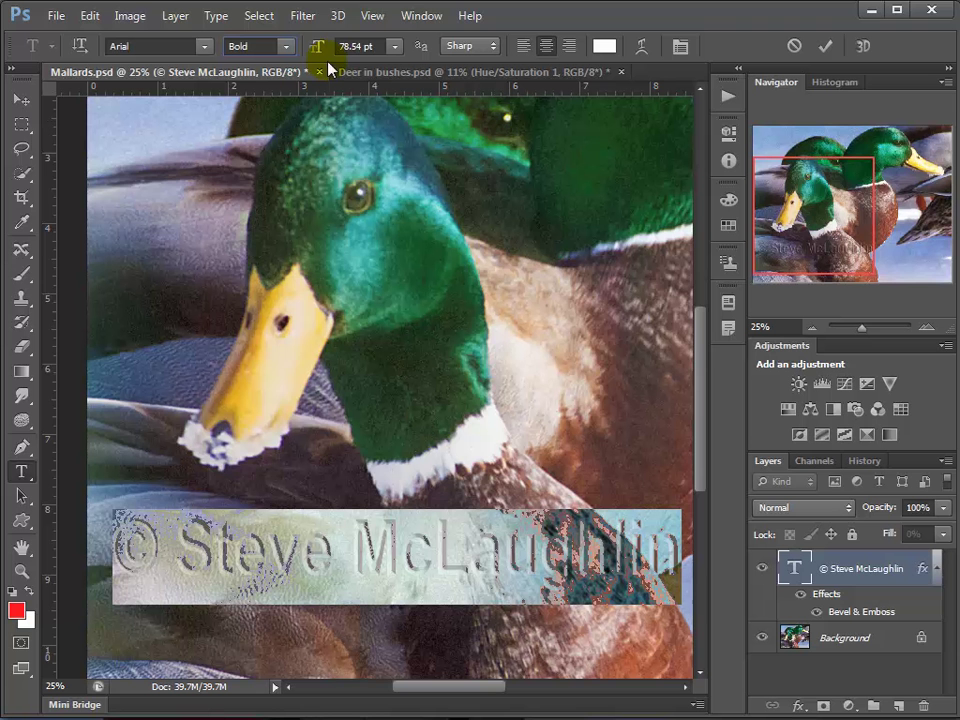
click(679, 47)
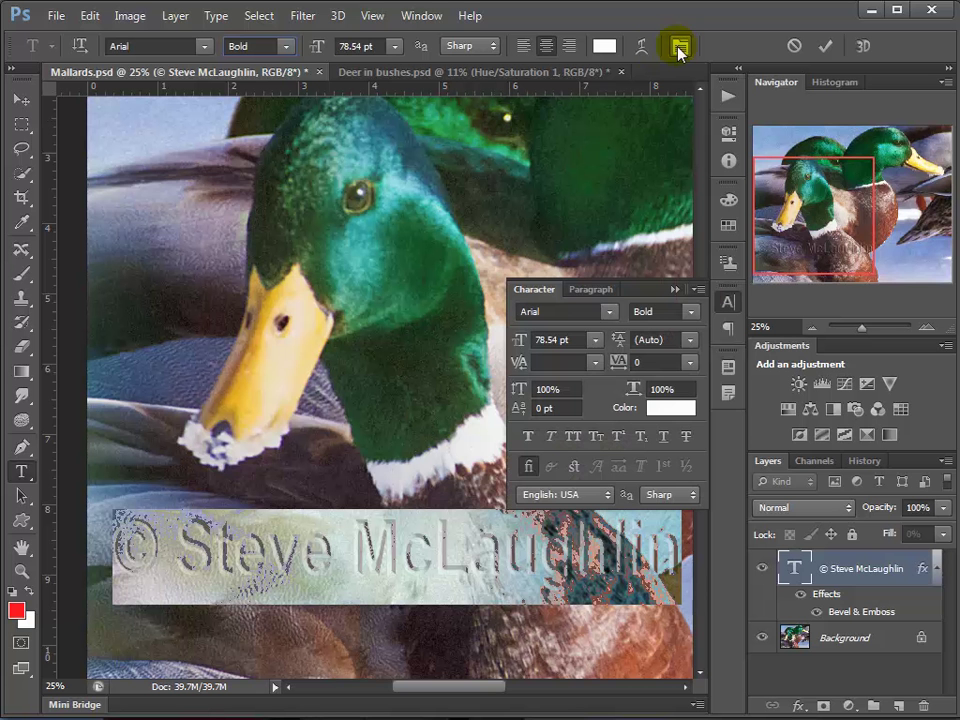
click(529, 437)
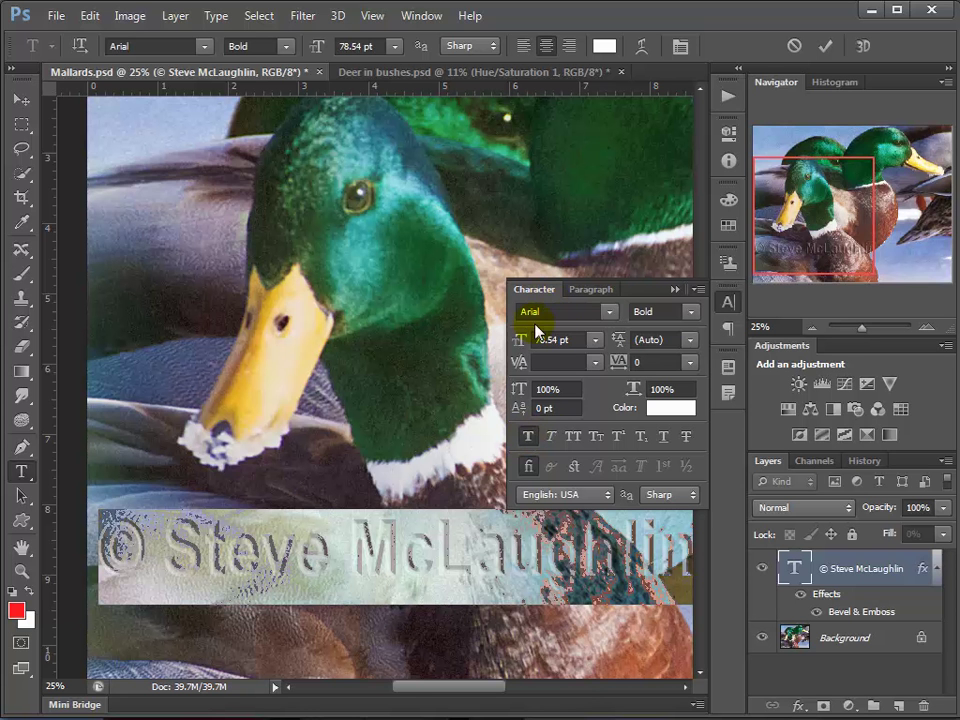
click(530, 438)
click(675, 289)
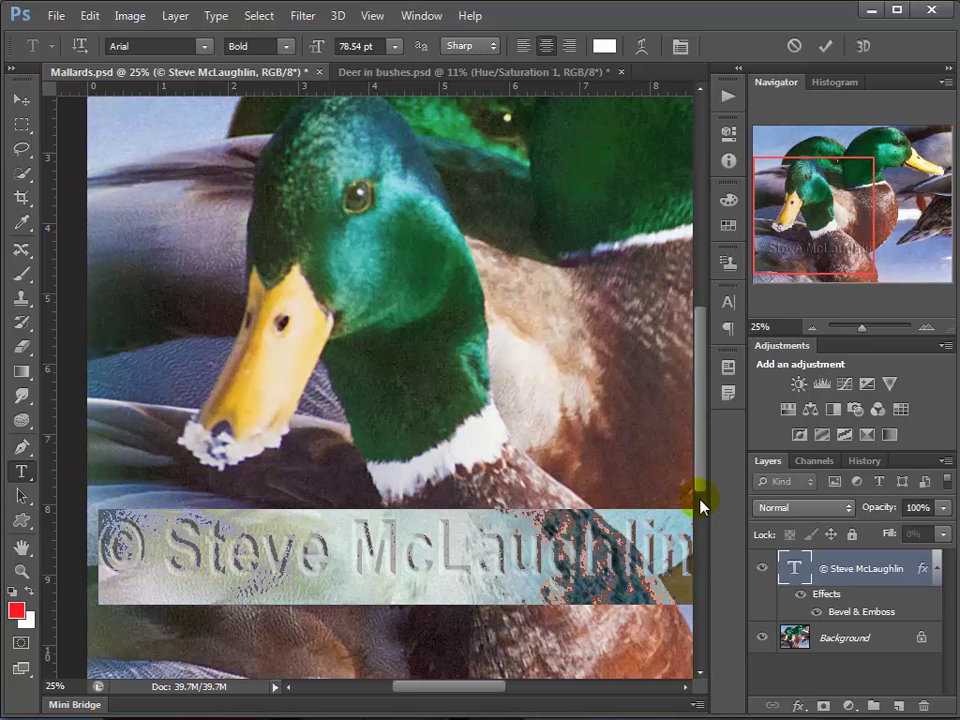
click(21, 99)
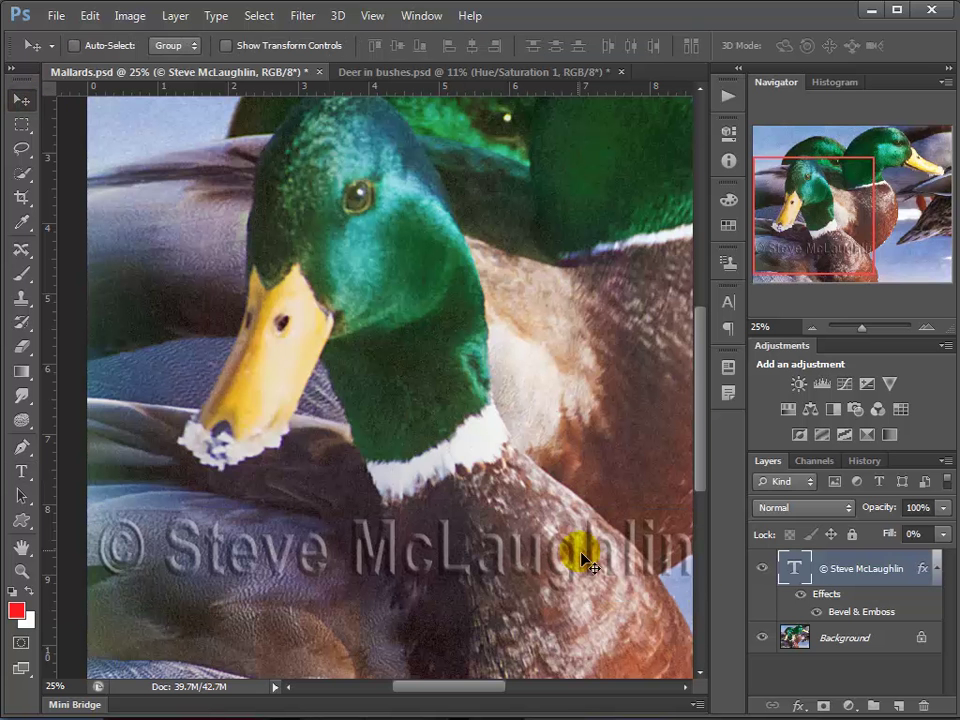
double_click(842, 613)
drag(343, 123, 383, 57)
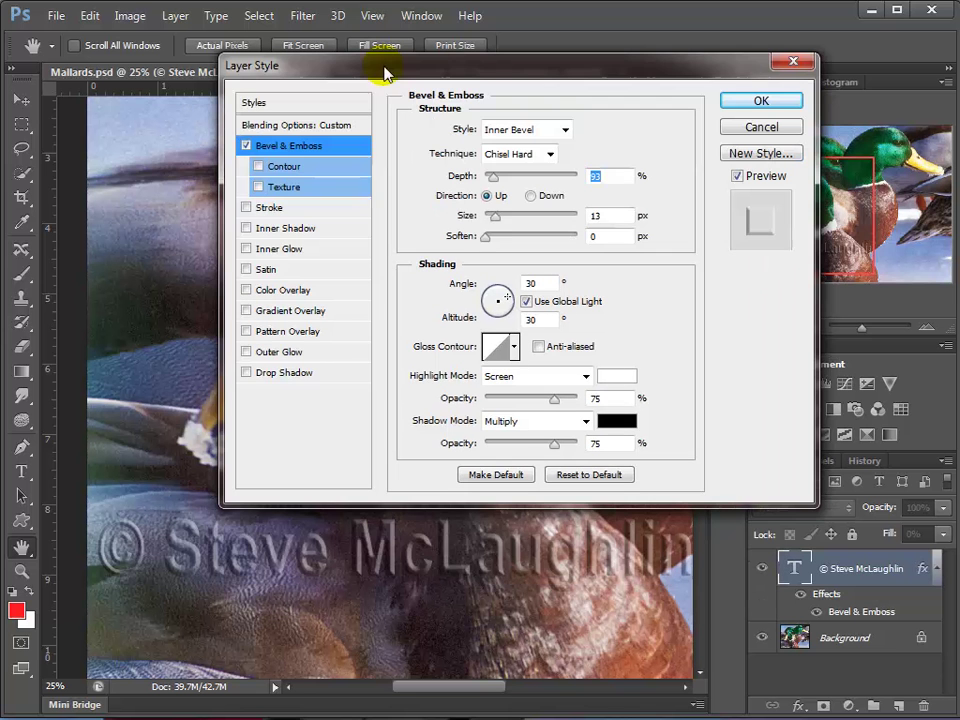
drag(495, 215, 501, 216)
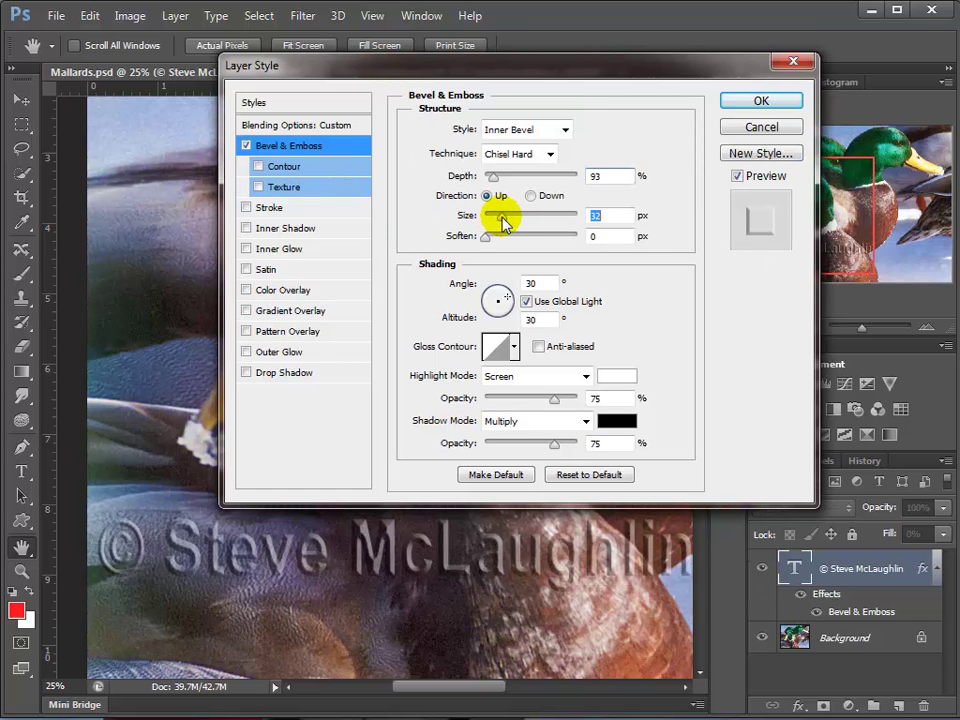
click(516, 348)
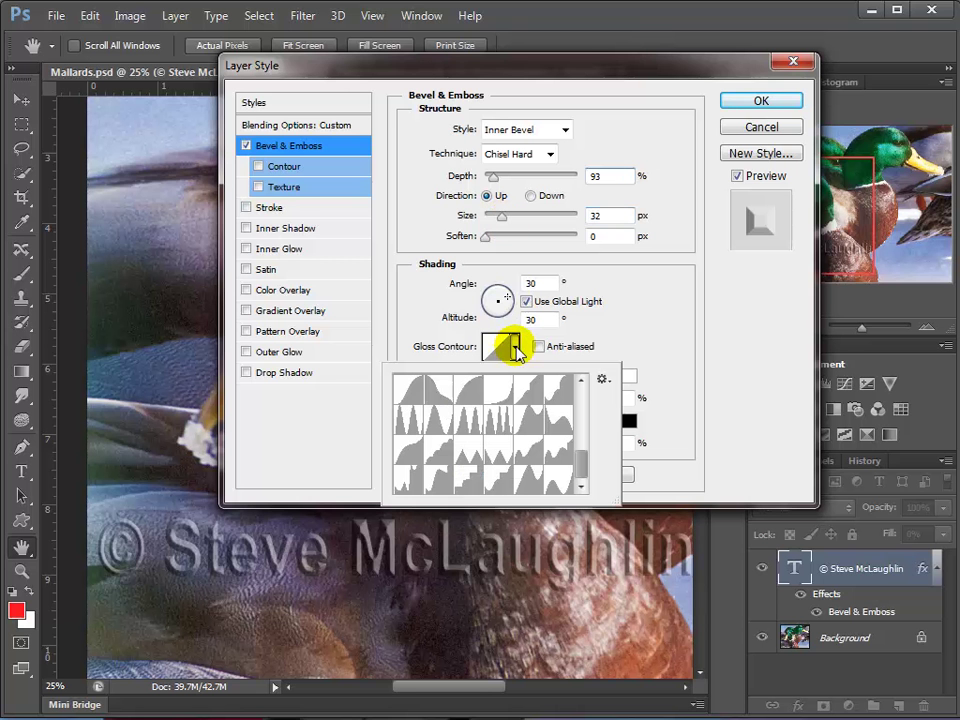
click(476, 428)
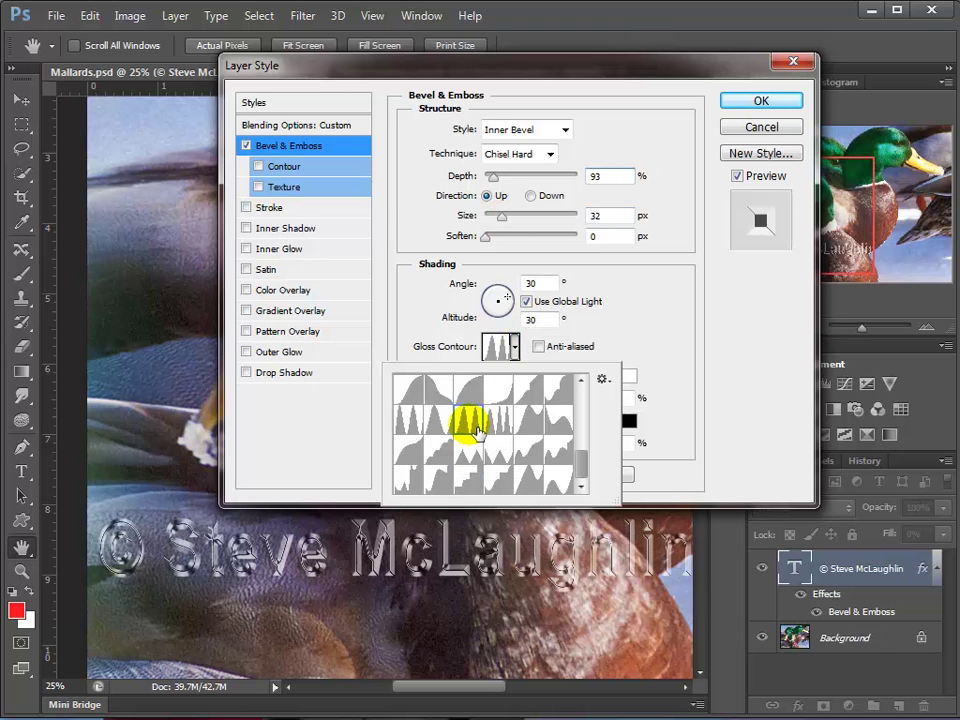
click(415, 424)
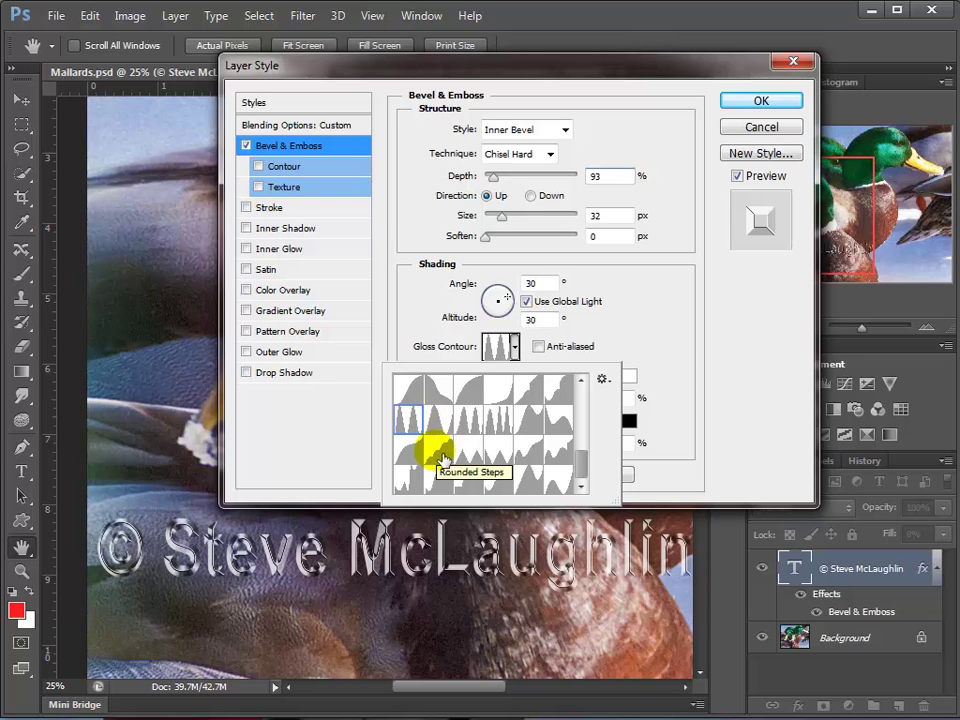
click(436, 448)
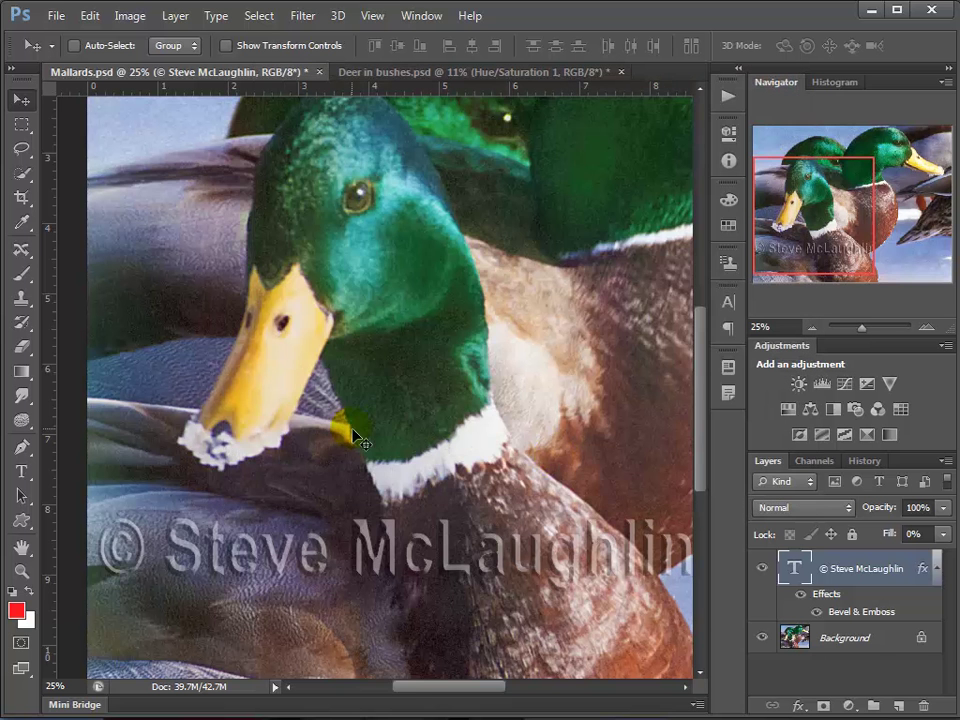
Zoom out to the full photo and drag the watermark to the centre, below the front drake's head
key(ctrl+minus)
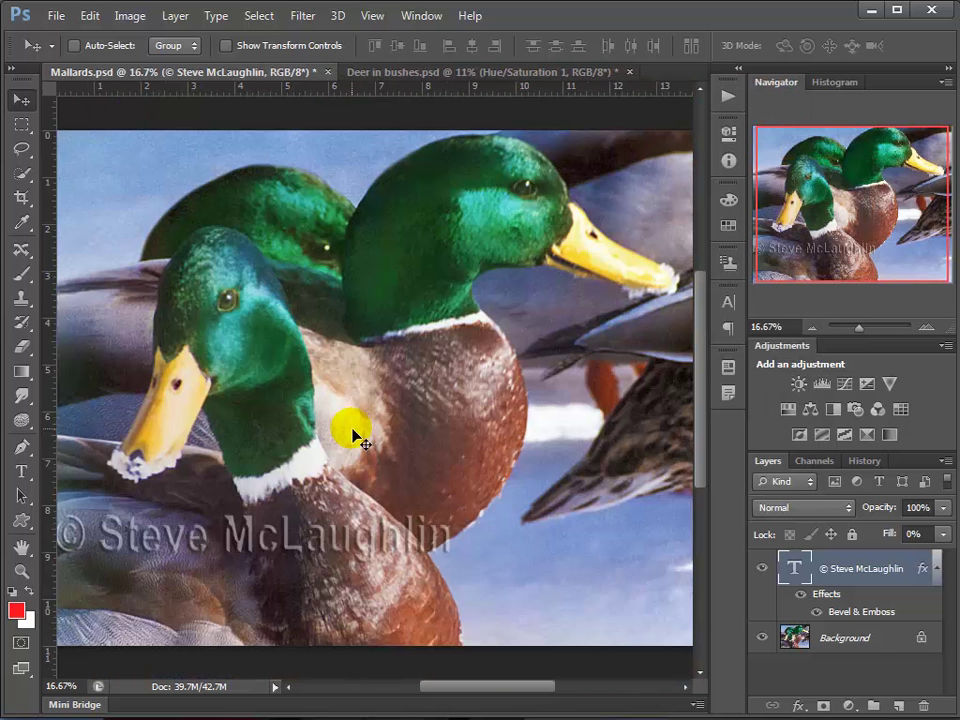
drag(231, 564, 490, 458)
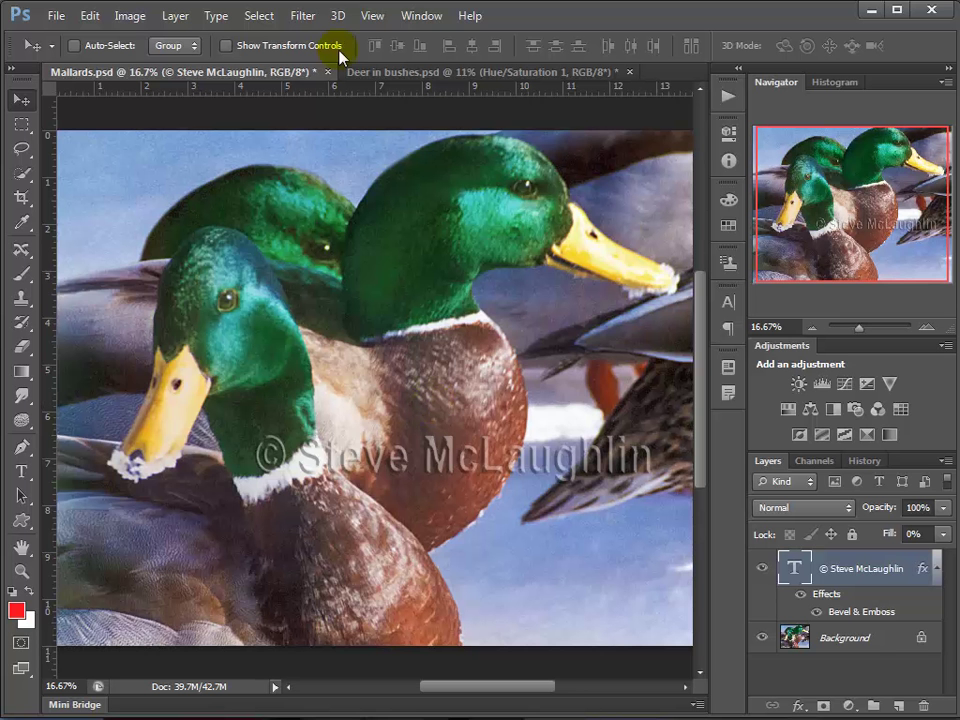
Float Deer in bushes.psd in its own window and drag it left over the mallard photo
click(380, 70)
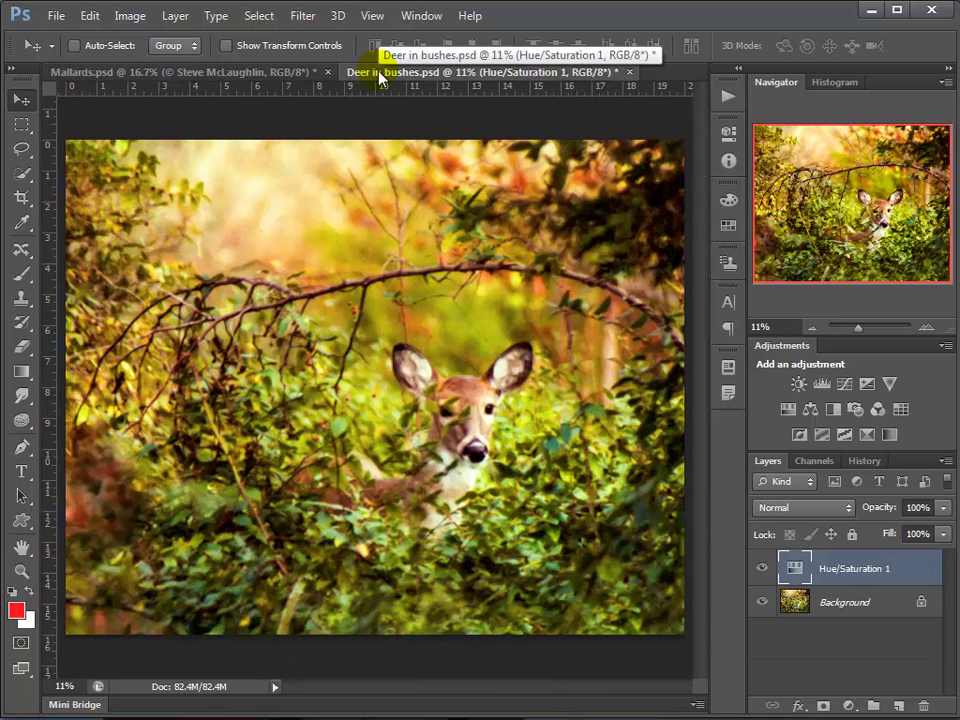
click(250, 72)
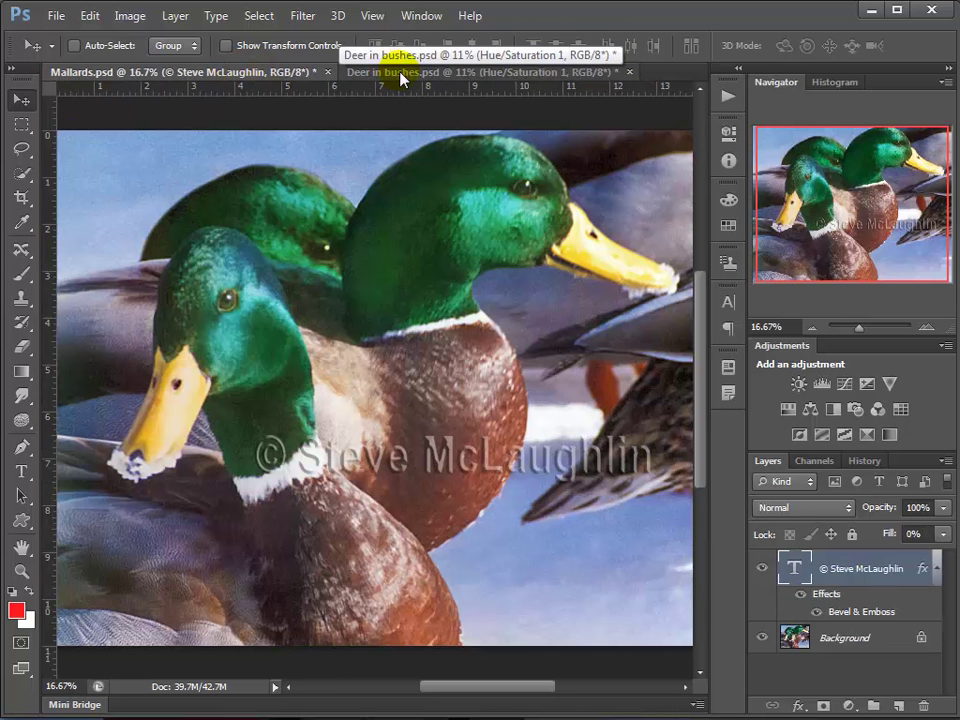
drag(401, 80, 386, 121)
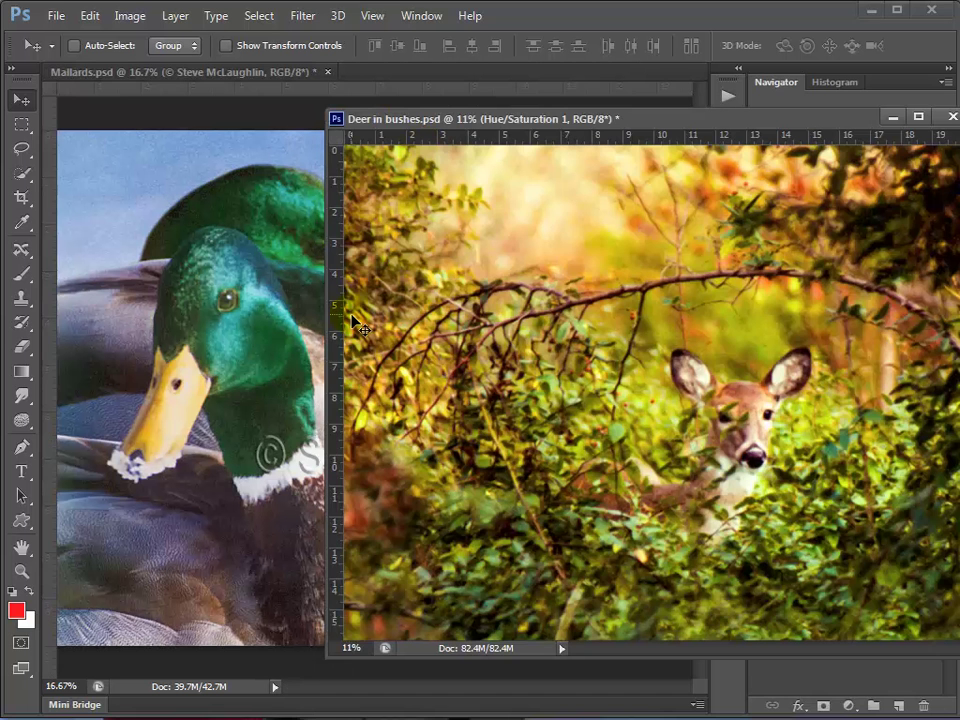
click(254, 343)
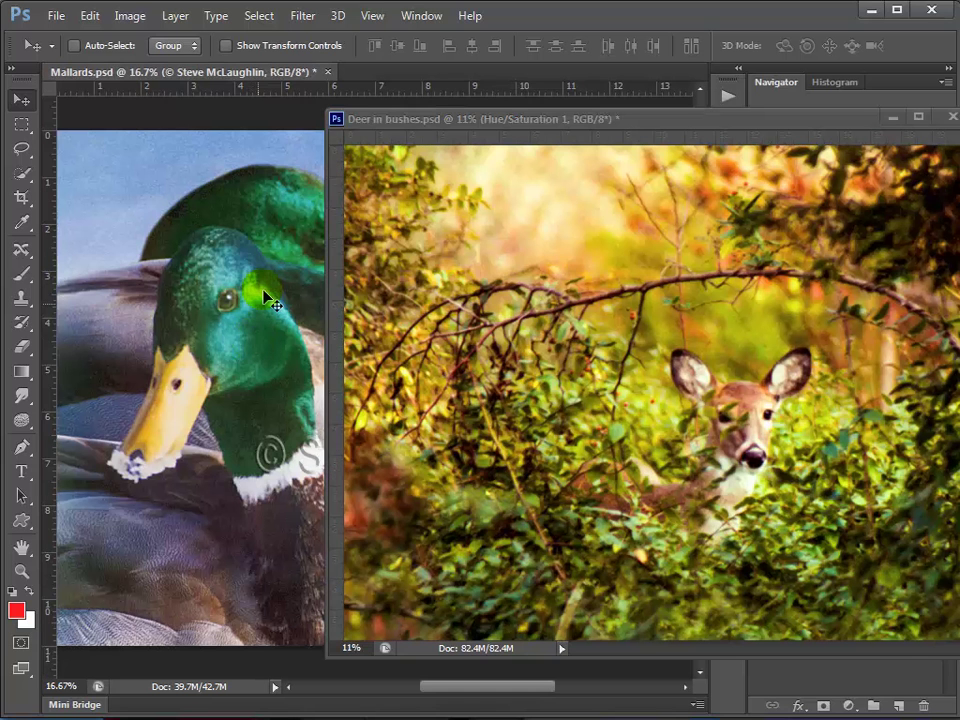
drag(525, 121, 3, 122)
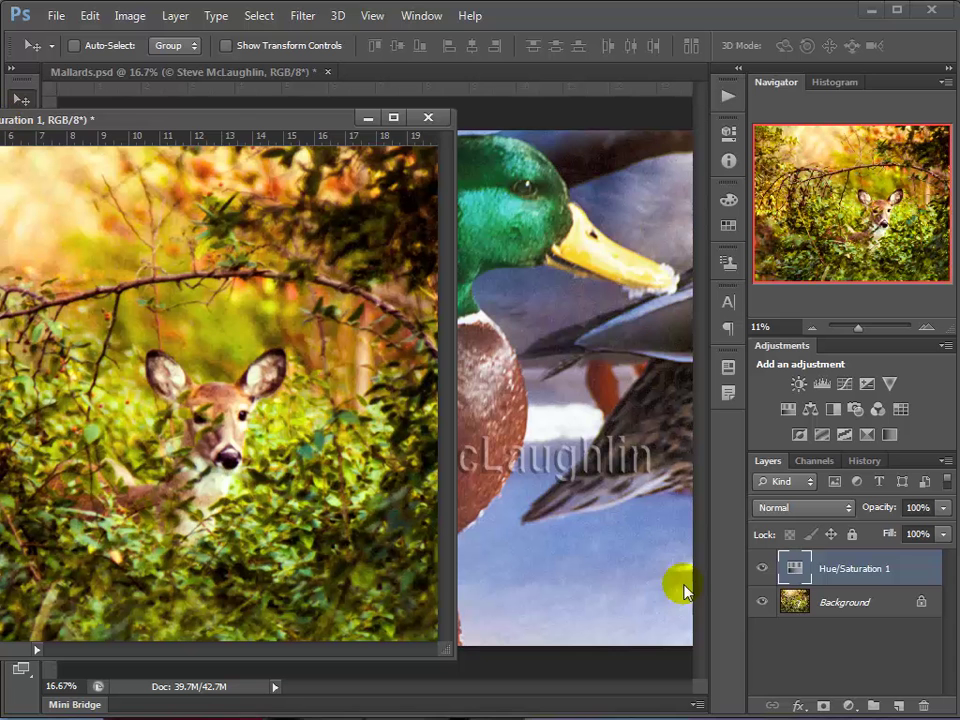
Drag the embossed watermark text layer from Mallards.psd onto the Deer in bushes.psd window
click(607, 490)
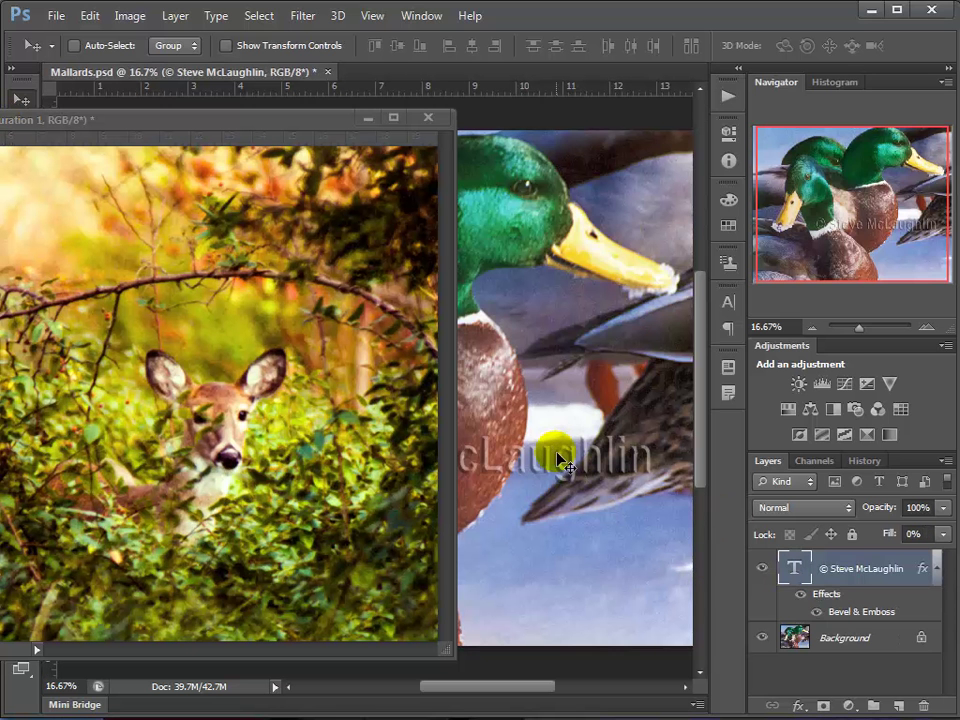
click(826, 572)
click(833, 577)
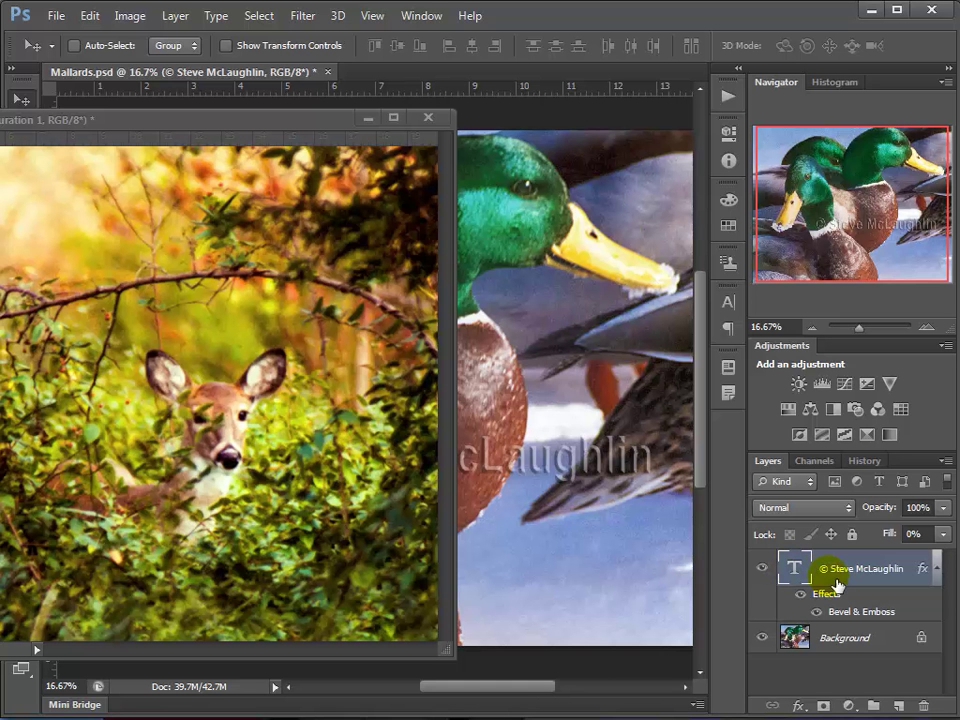
click(797, 570)
drag(806, 578, 259, 411)
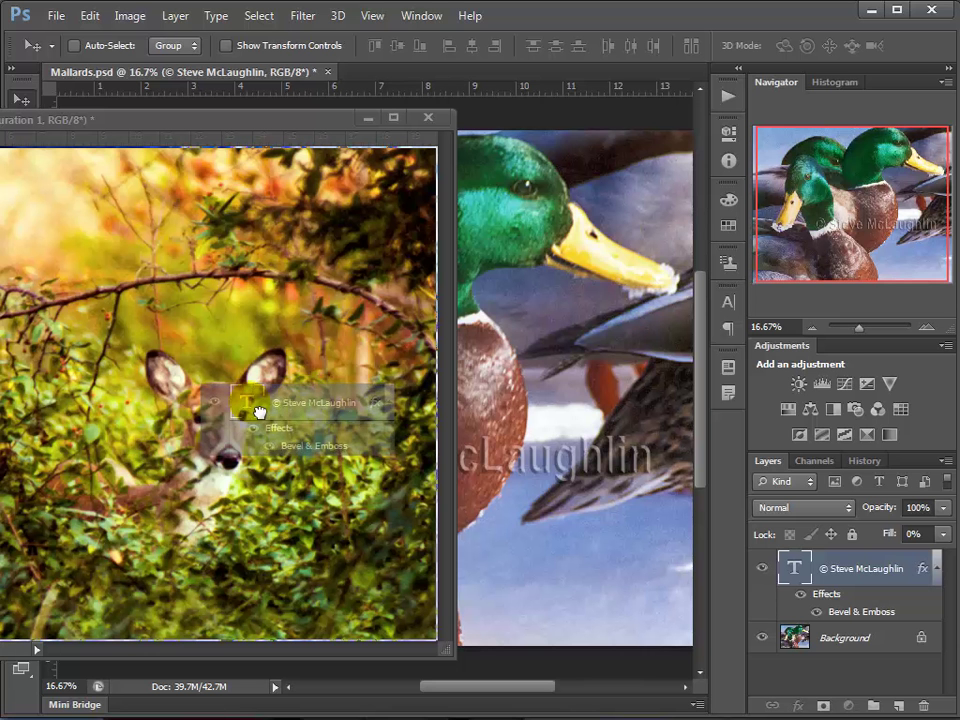
drag(259, 411, 237, 585)
Move the copied watermark up-left and scale it much larger, just below the deer's head
drag(202, 122, 479, 124)
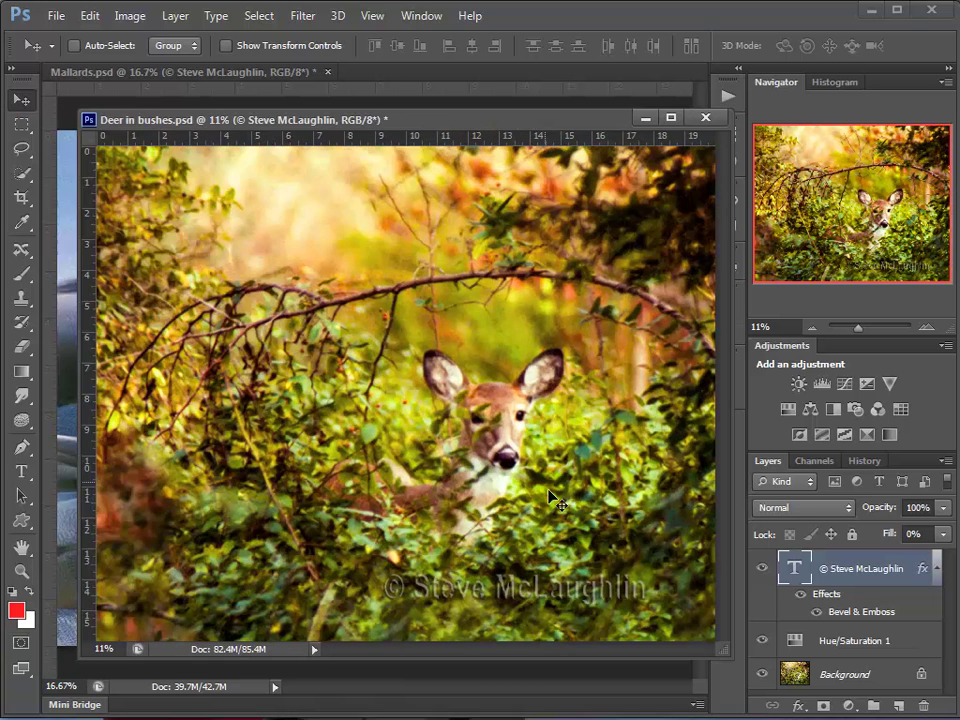
drag(567, 598, 527, 567)
key(ctrl+t)
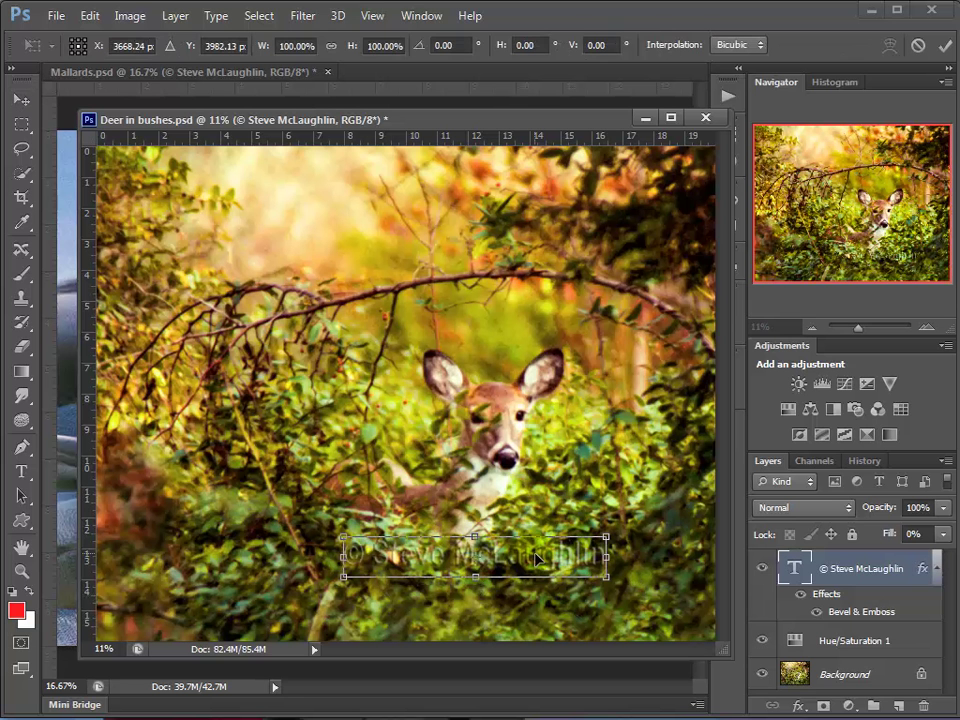
drag(345, 537, 245, 478)
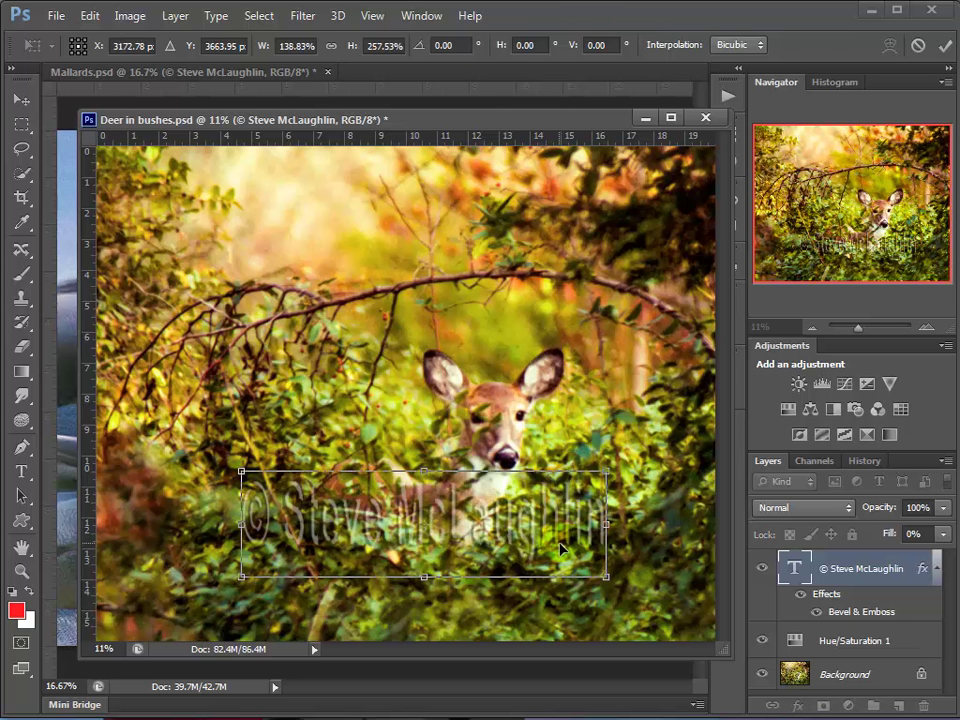
key(Return)
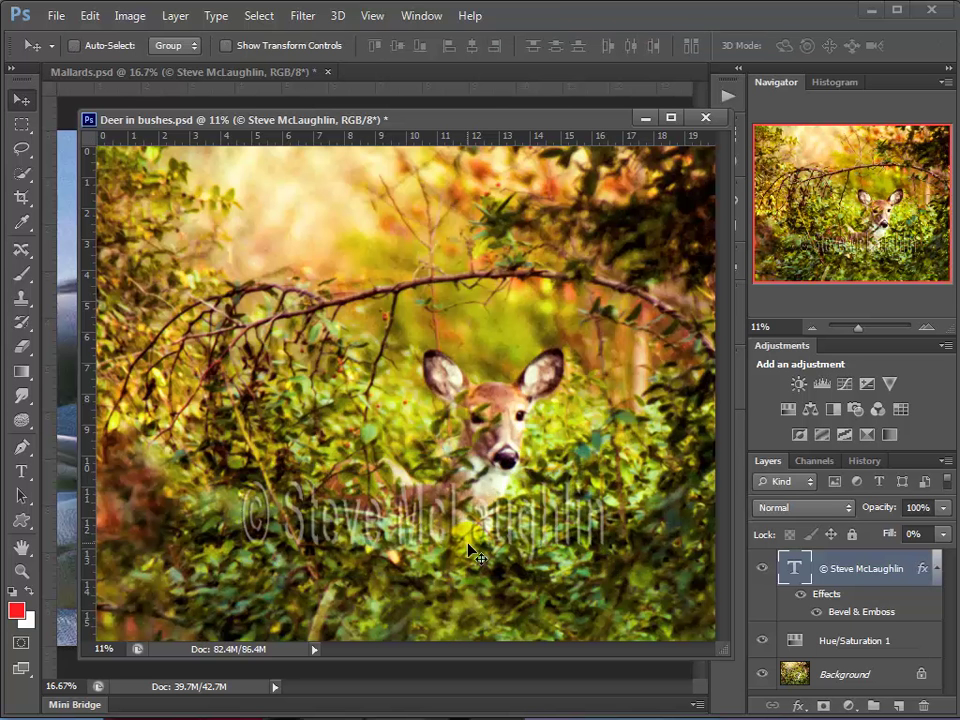